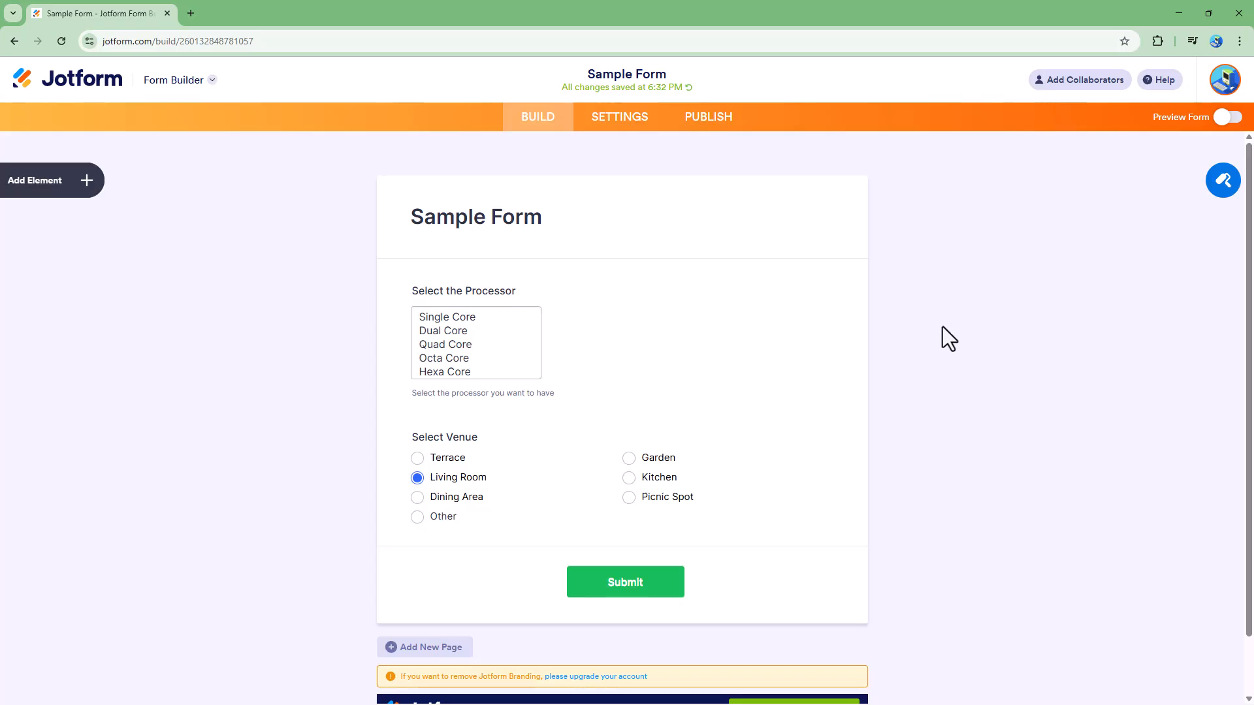
# Add a Multiple Choice field from the Basic elements below the venue question.
pyautogui.click(38, 180)
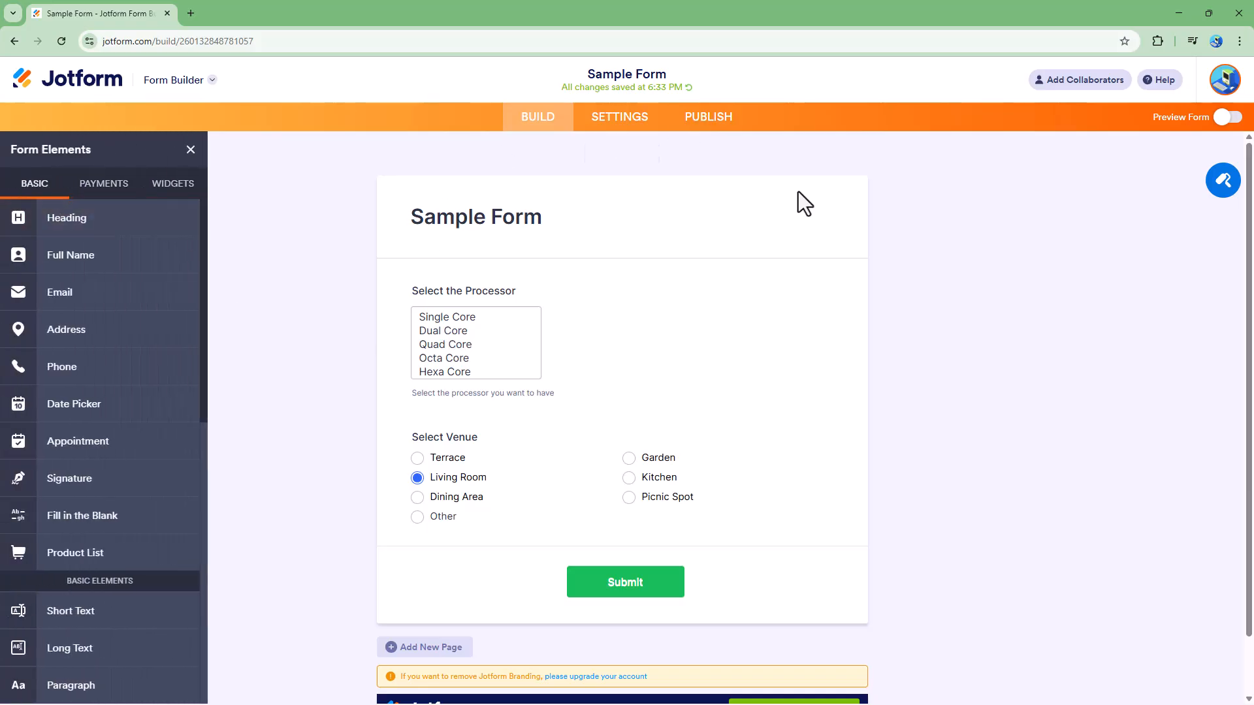
pyautogui.scroll(-5, 48, 288)
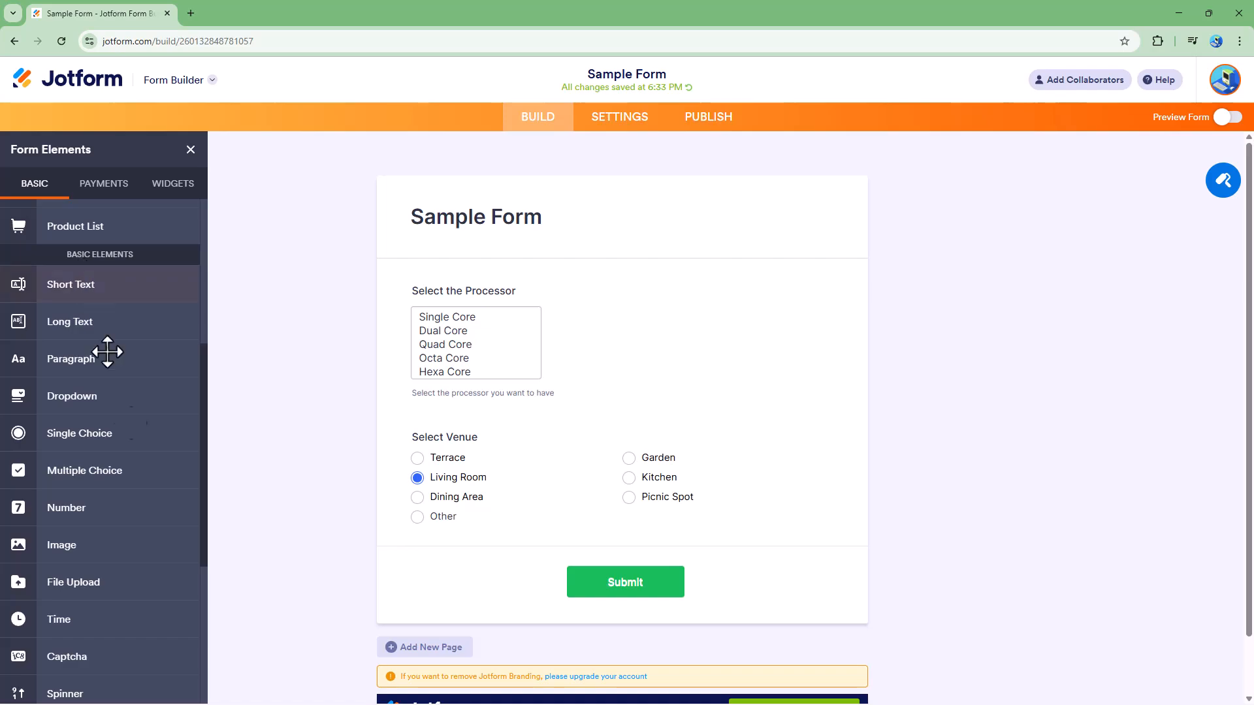
pyautogui.click(95, 475)
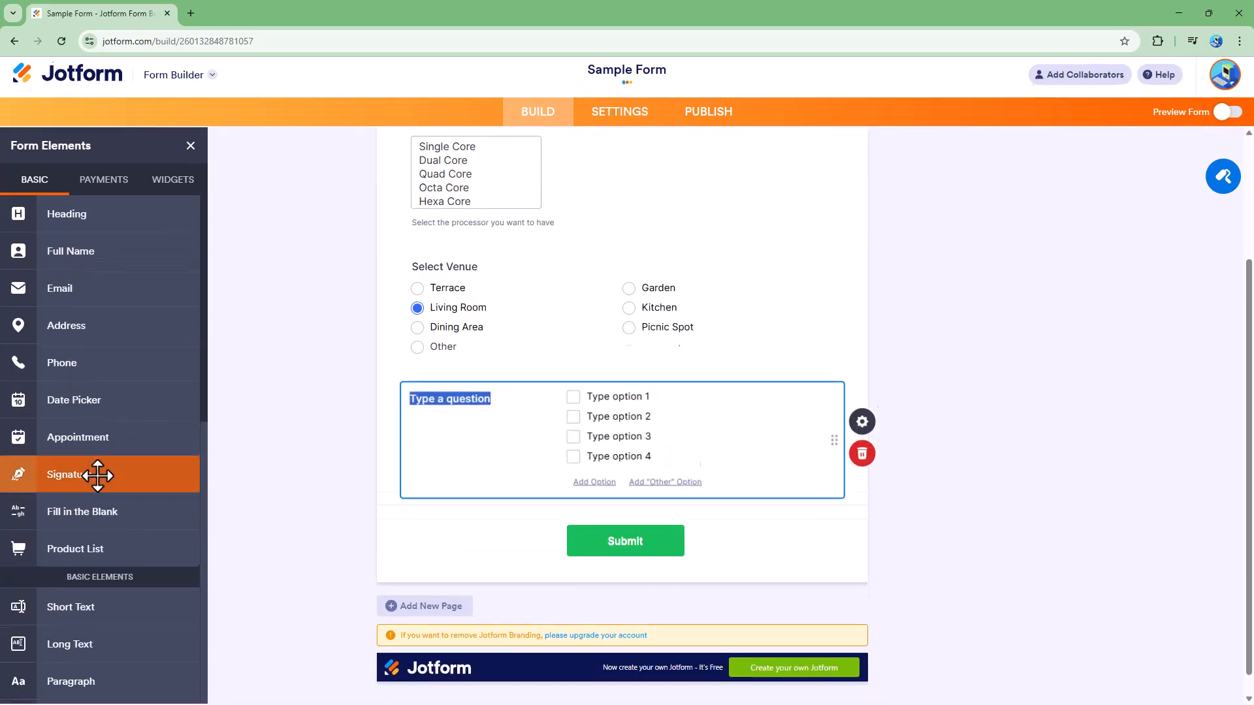
# Title the new question 'Select Foods that you want'.
pyautogui.click(455, 371)
pyautogui.moveTo(496, 370); pyautogui.dragTo(382, 360)
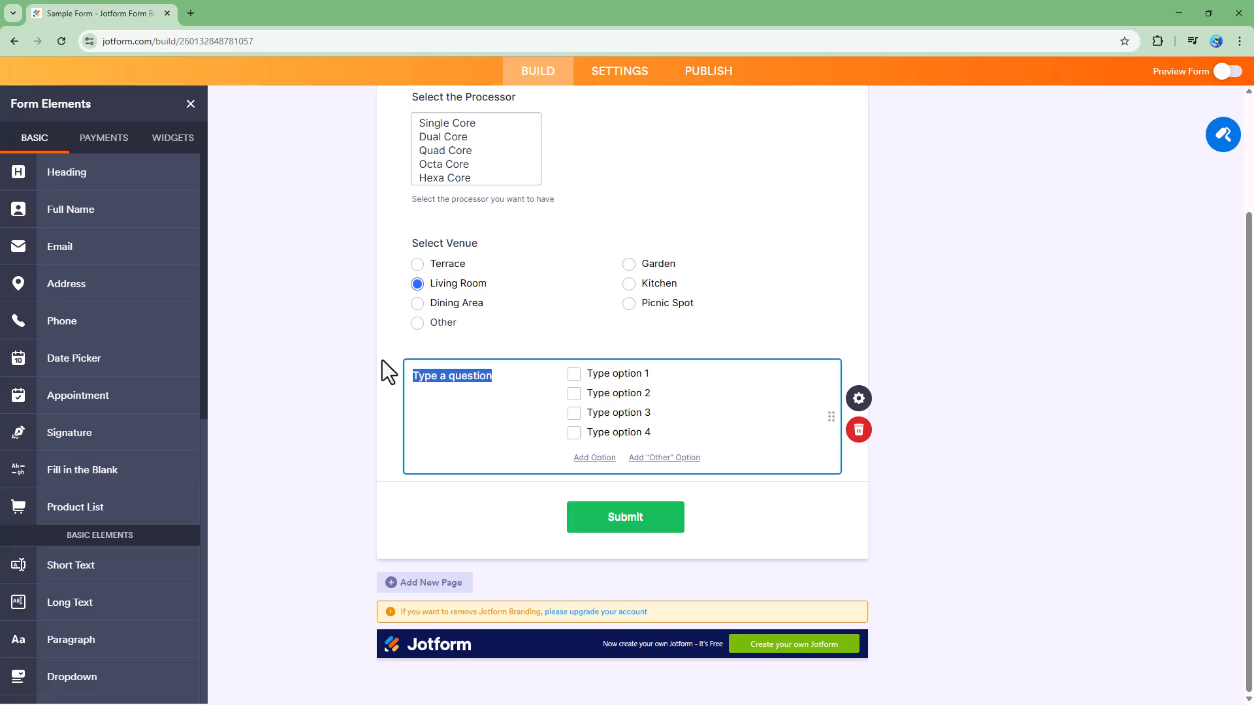
pyautogui.write('Select')
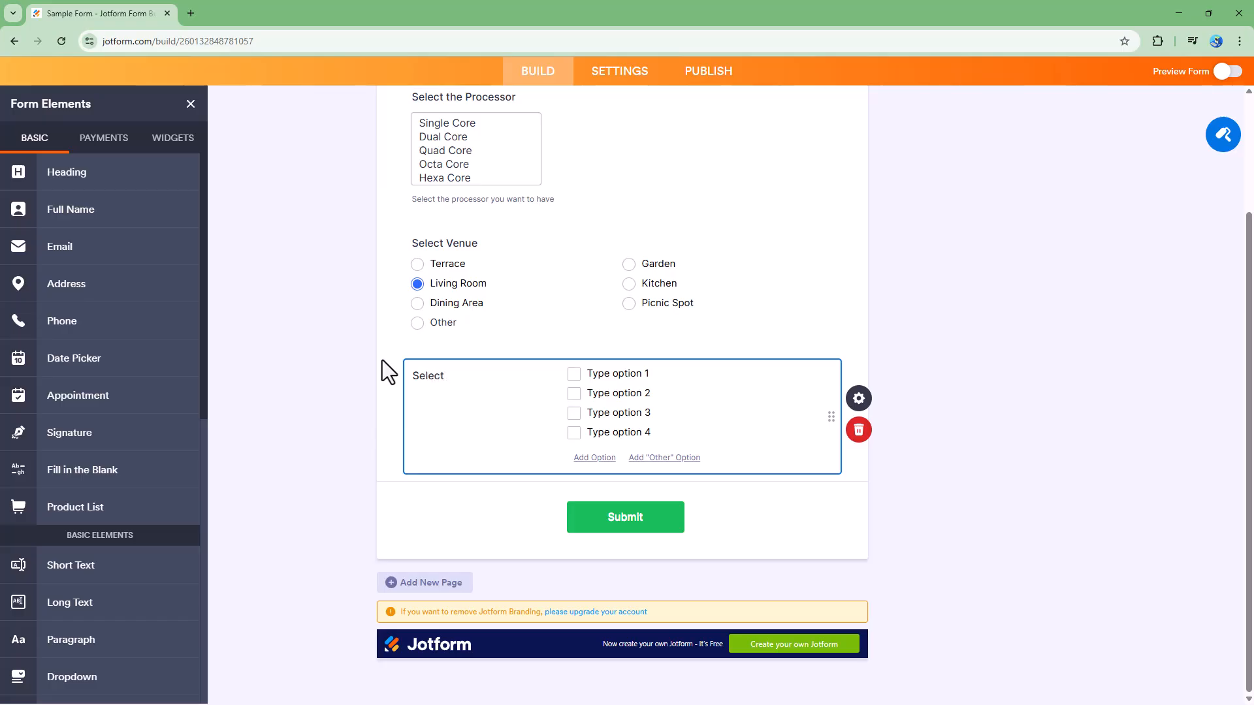
pyautogui.write(' Foods that you want')
# Fill in the first three choices as Chicken, Rice and Ice Cream.
pyautogui.click(625, 373)
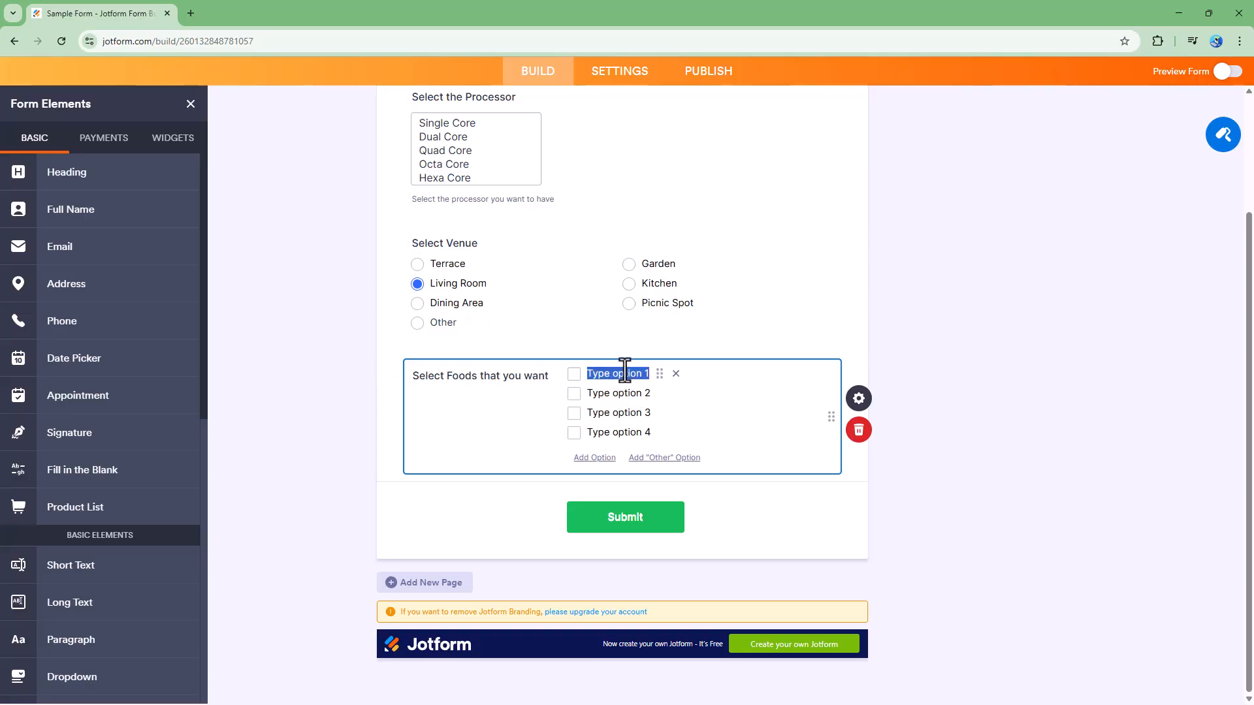
pyautogui.write('Chicken')
pyautogui.press('Tab')
pyautogui.write('Rise')
pyautogui.press('BackSpace')
pyautogui.press('BackSpace')
pyautogui.write('ce')
pyautogui.press('Tab')
pyautogui.write('Ice Cream')
# Add Fruits and Mashed Potatoes as choices, plus an Other option.
pyautogui.click(614, 434)
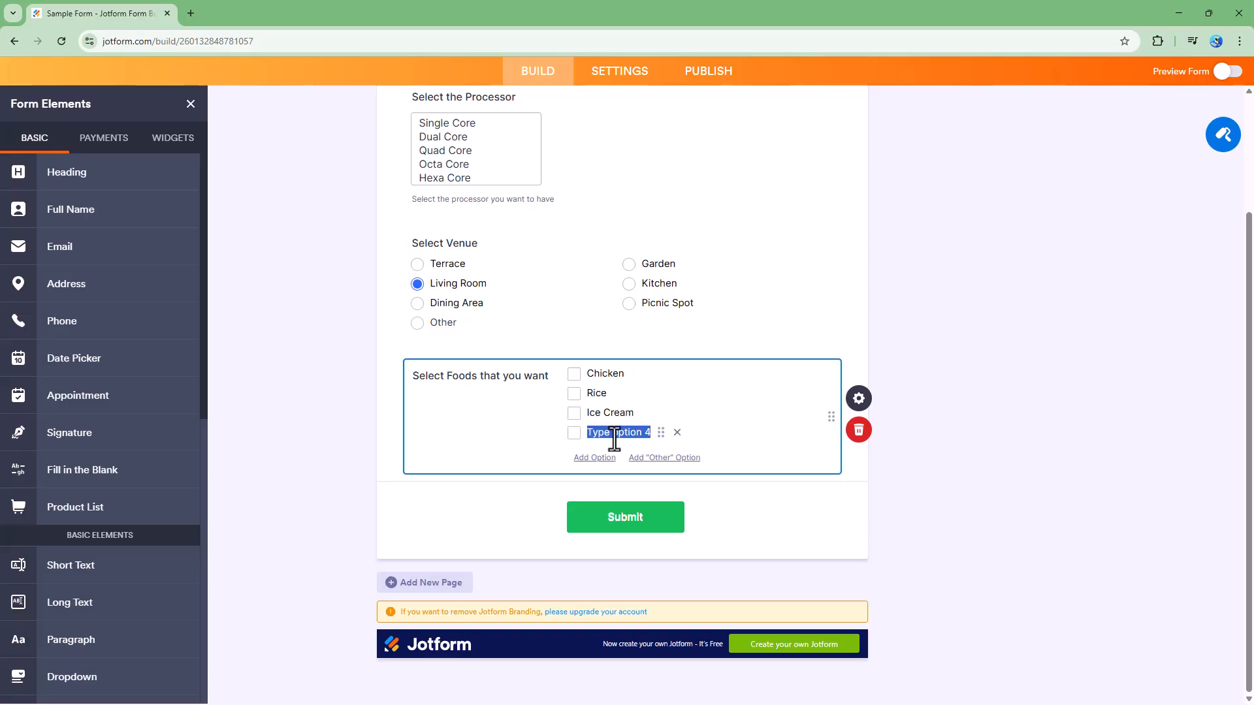
pyautogui.write('Fruits')
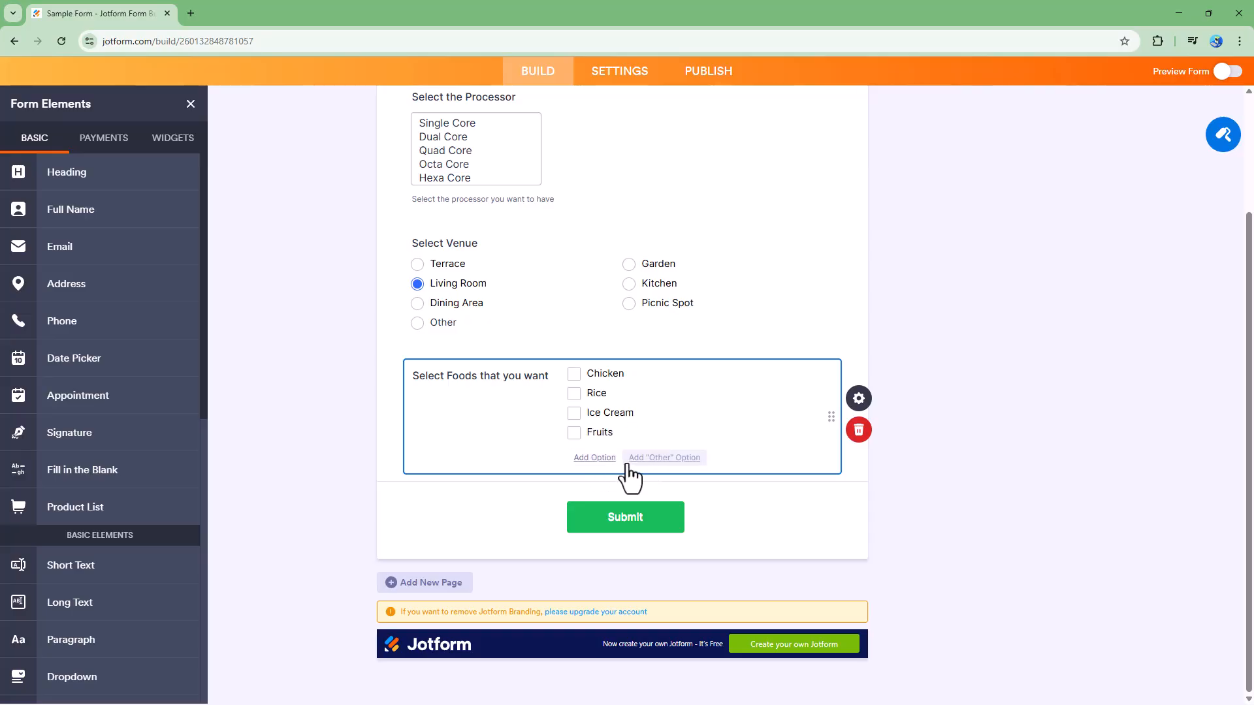
pyautogui.click(596, 459)
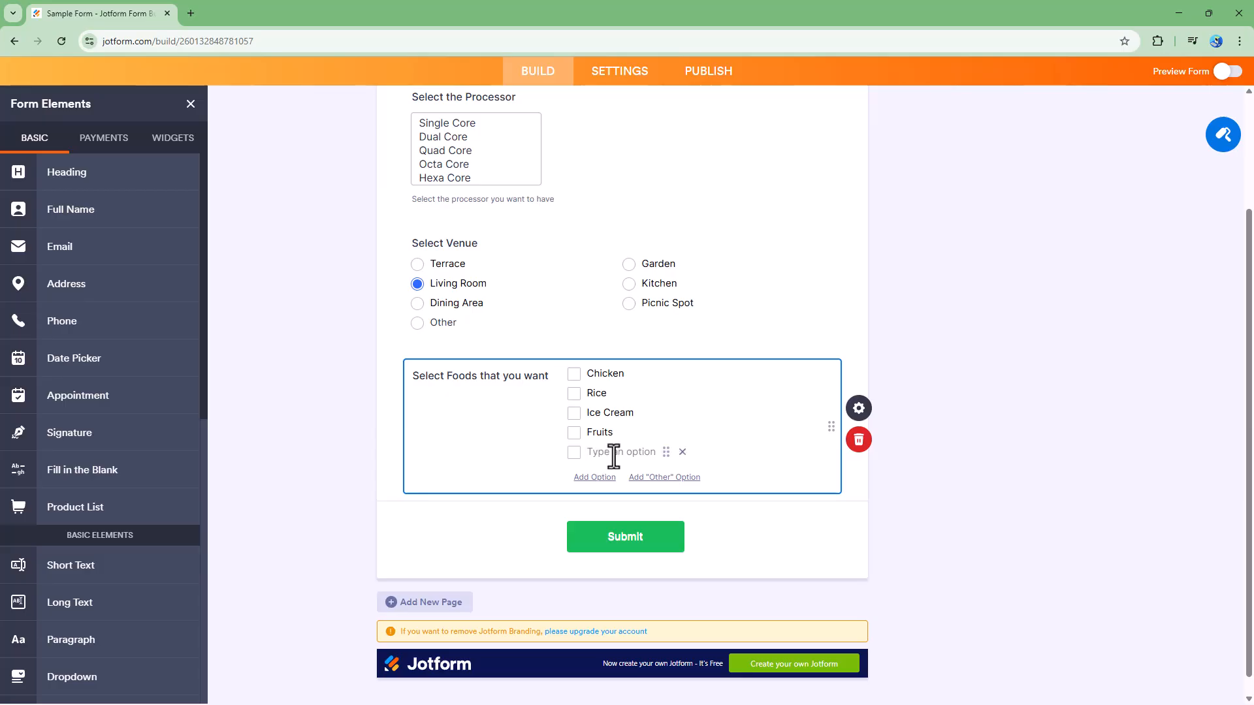
pyautogui.write('Mashed Potatoes')
pyautogui.click(659, 477)
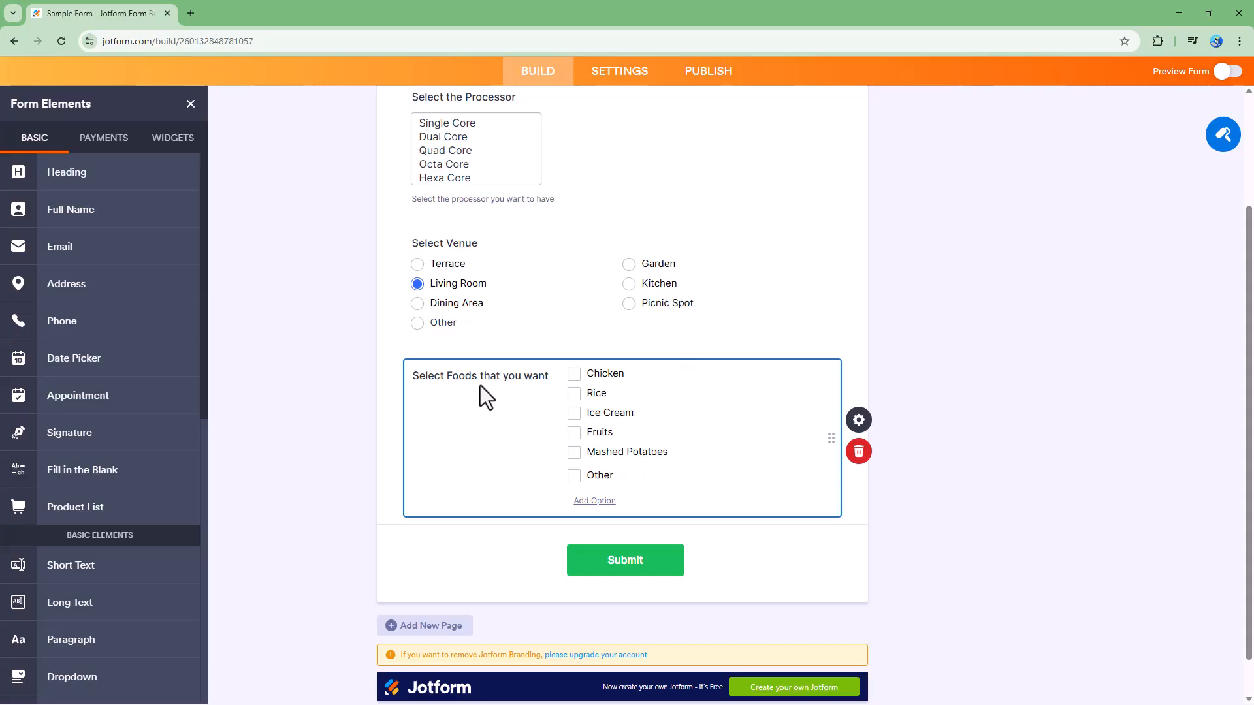
pyautogui.click(956, 367)
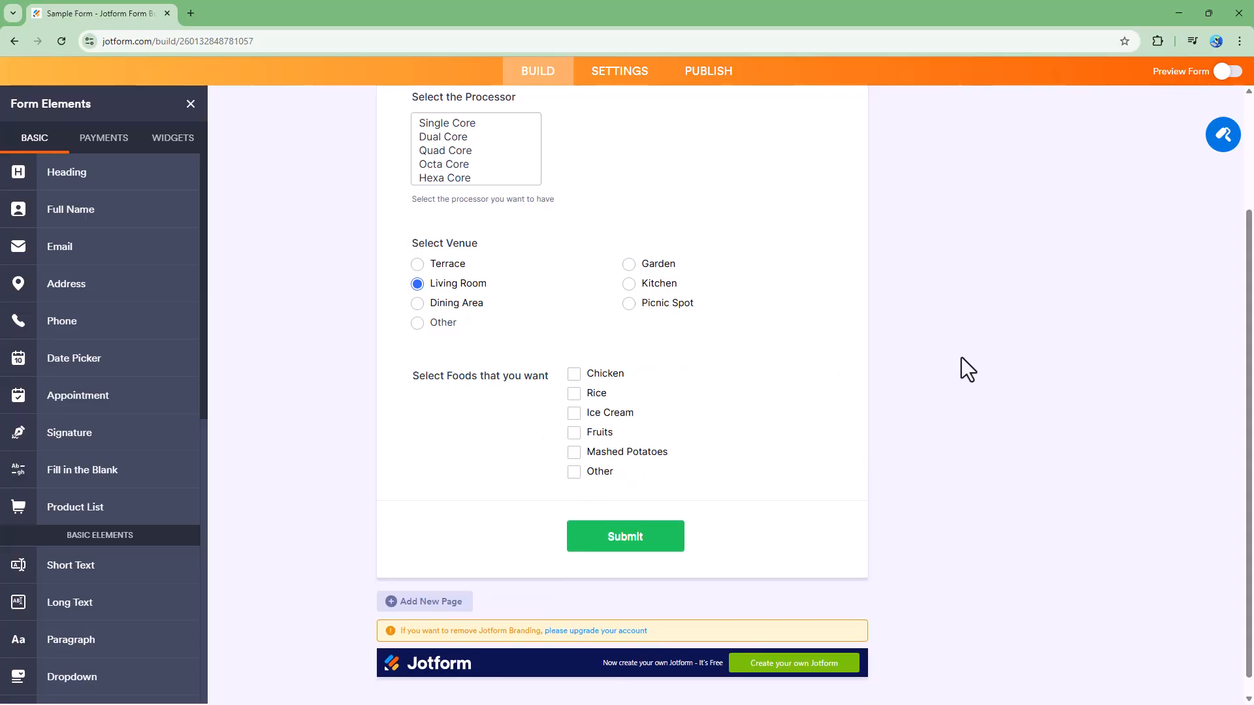
pyautogui.click(1226, 72)
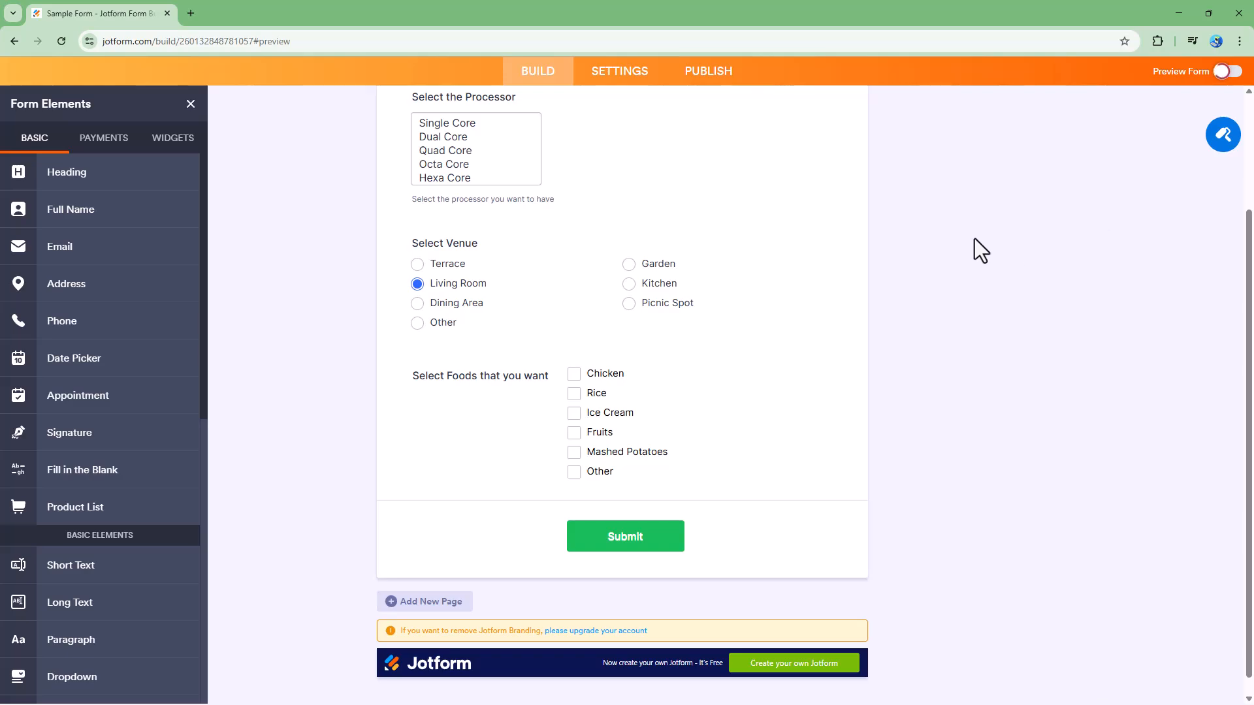
pyautogui.scroll(-3, 462, 414)
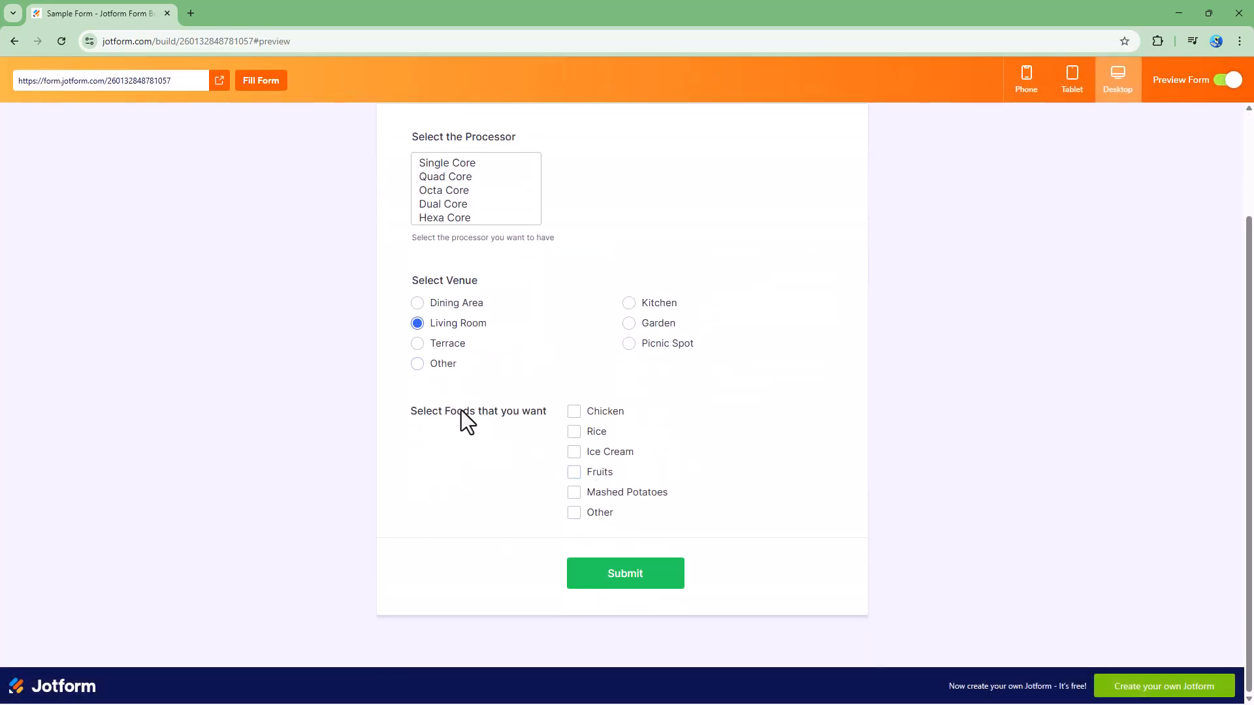
pyautogui.click(573, 412)
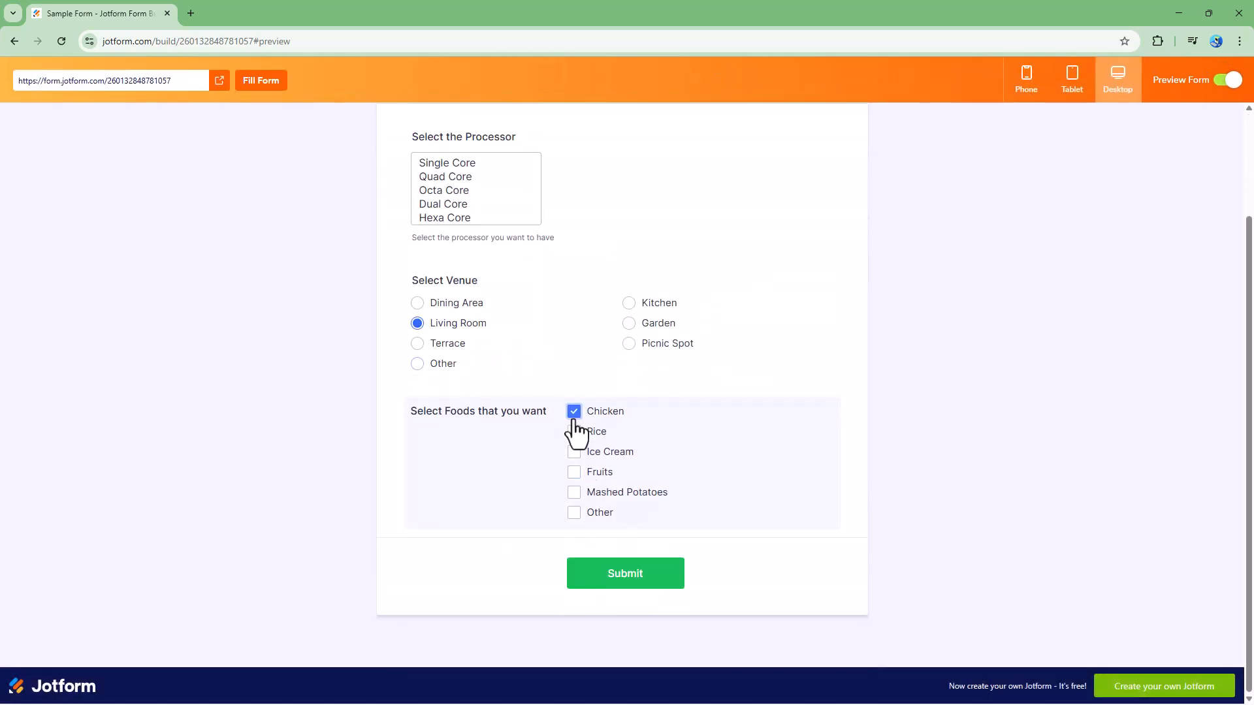
pyautogui.click(574, 452)
pyautogui.click(574, 493)
pyautogui.click(573, 513)
pyautogui.click(660, 539)
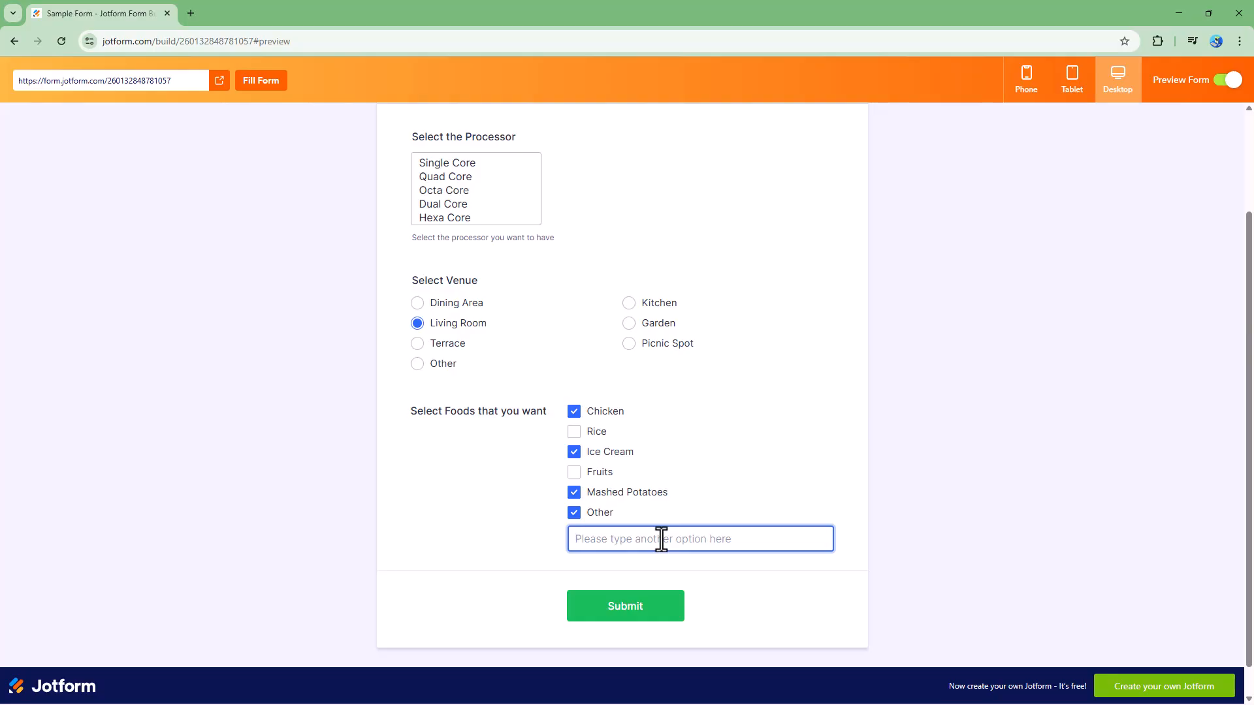
pyautogui.write('Salad')
pyautogui.click(1228, 79)
pyautogui.click(644, 385)
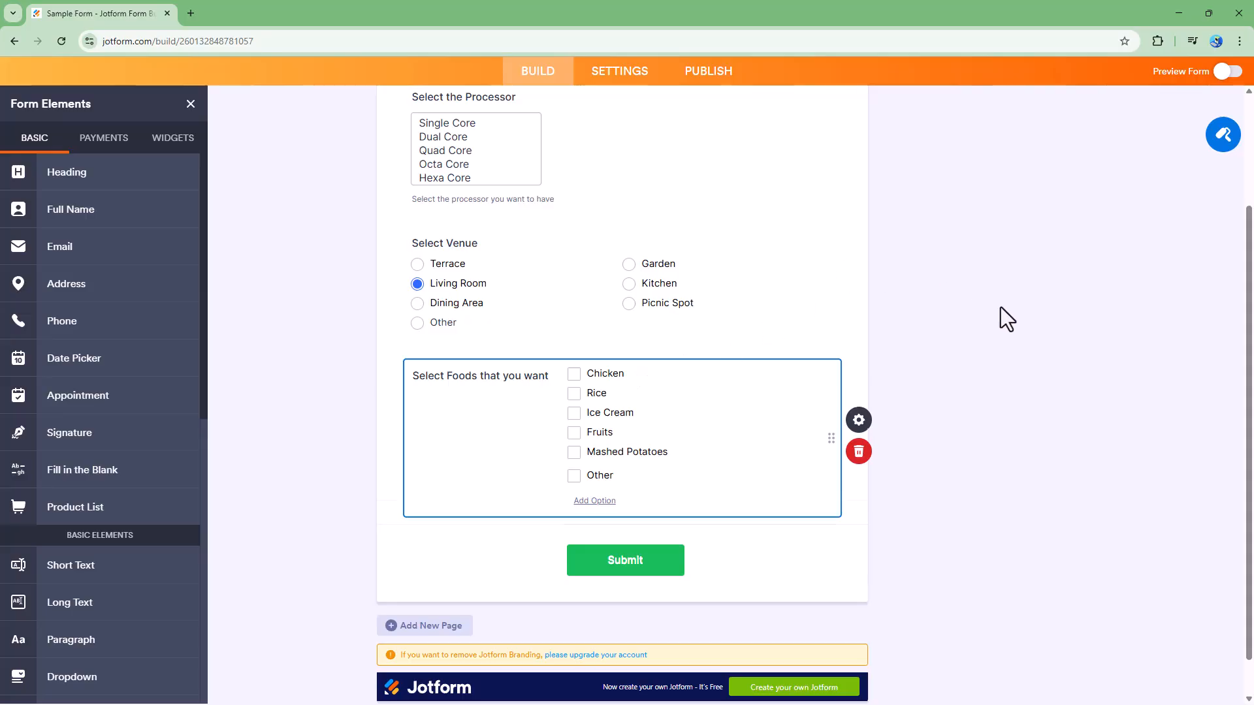
# Change the food question's field label to 'Select Food Items'.
pyautogui.click(865, 424)
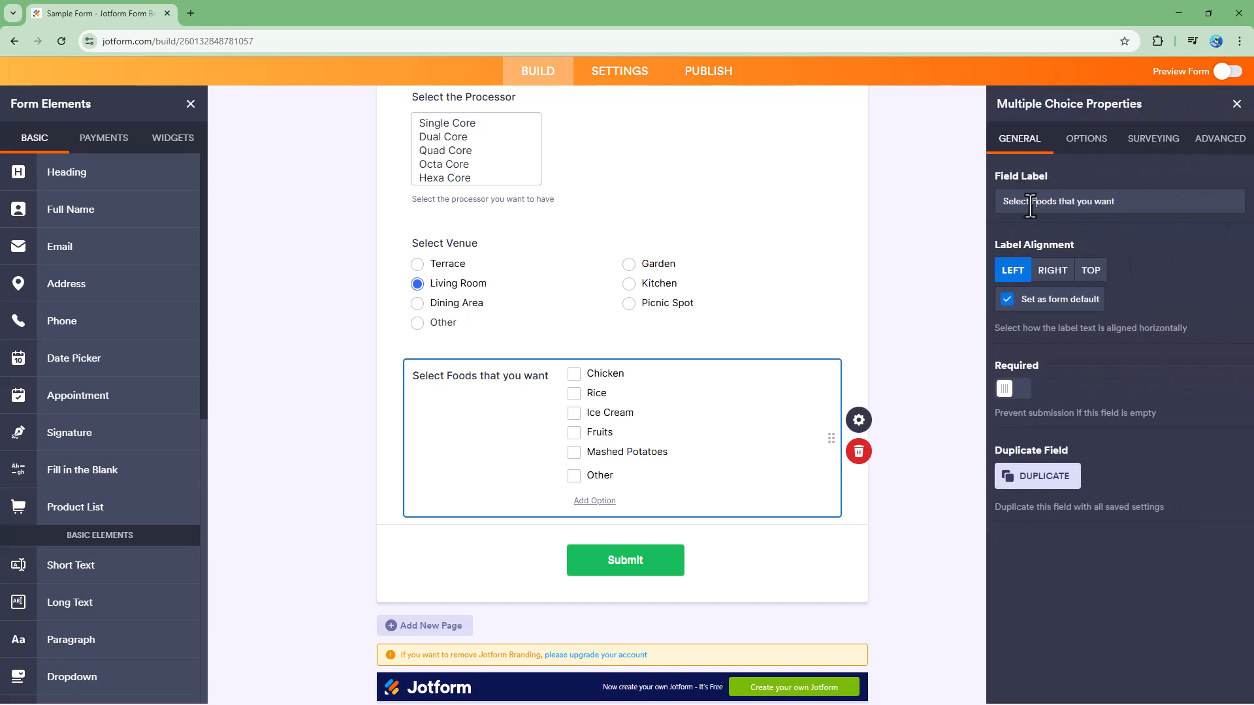
pyautogui.moveTo(1127, 204); pyautogui.dragTo(1055, 207)
pyautogui.press('BackSpace')
pyautogui.write('Items')
# Set the label alignment to Right, beside the choices.
pyautogui.click(1051, 271)
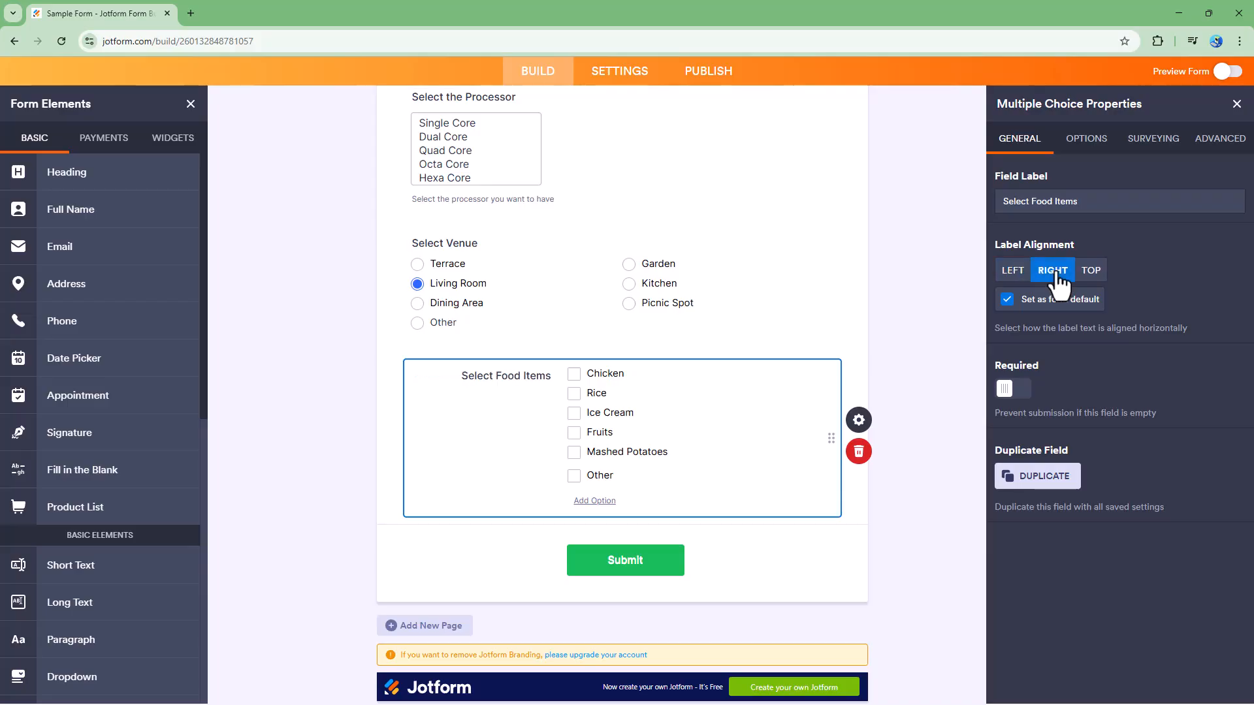
pyautogui.click(1090, 271)
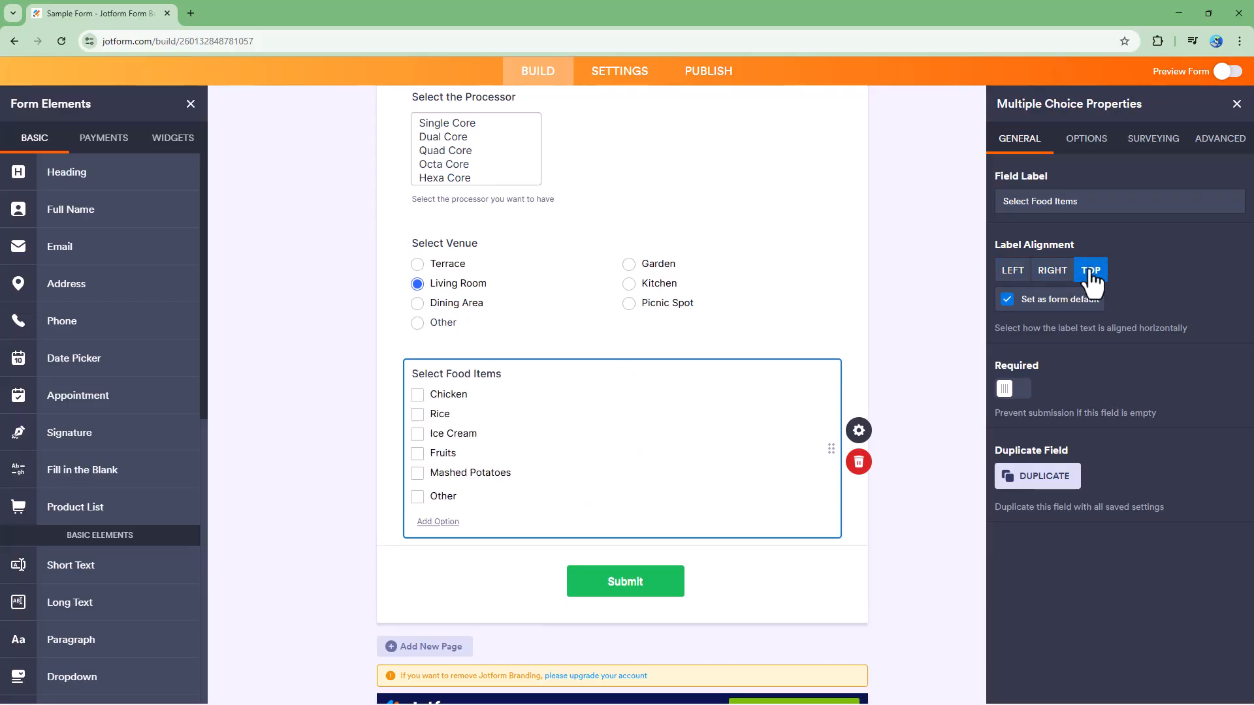
pyautogui.click(1053, 272)
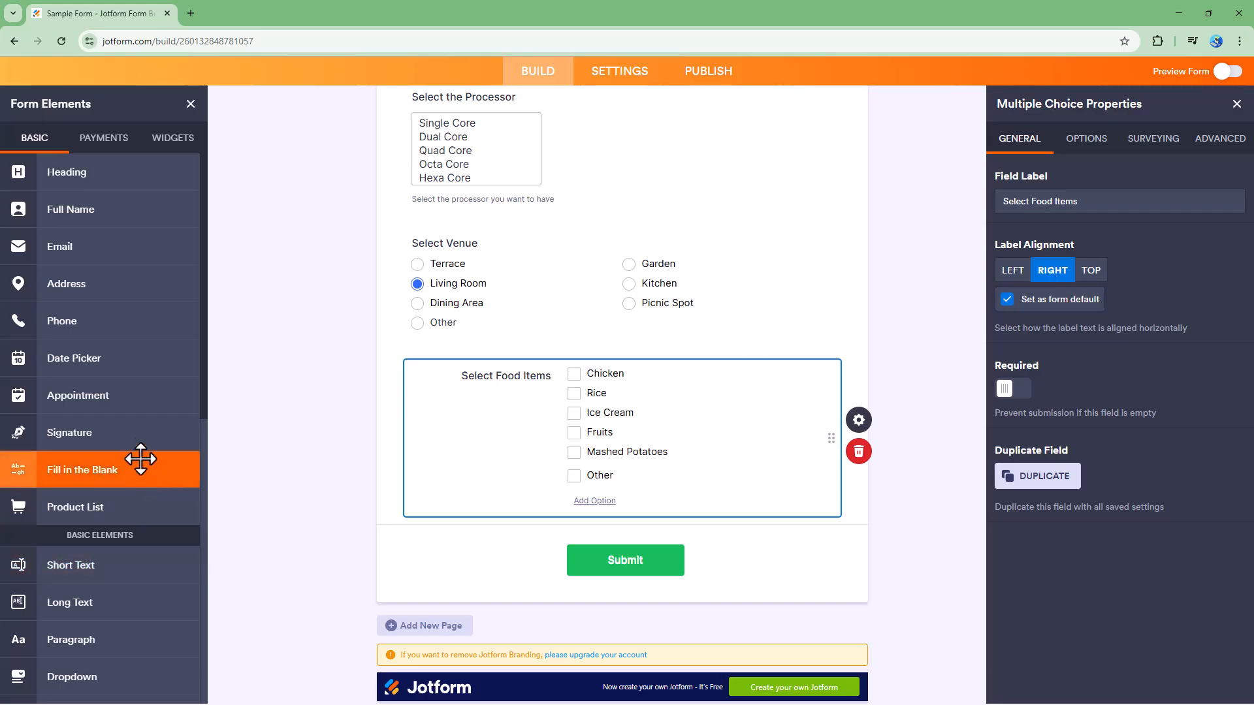
# Remove an extra Multiple Choice field that was accidentally added.
pyautogui.scroll(-4, 140, 457)
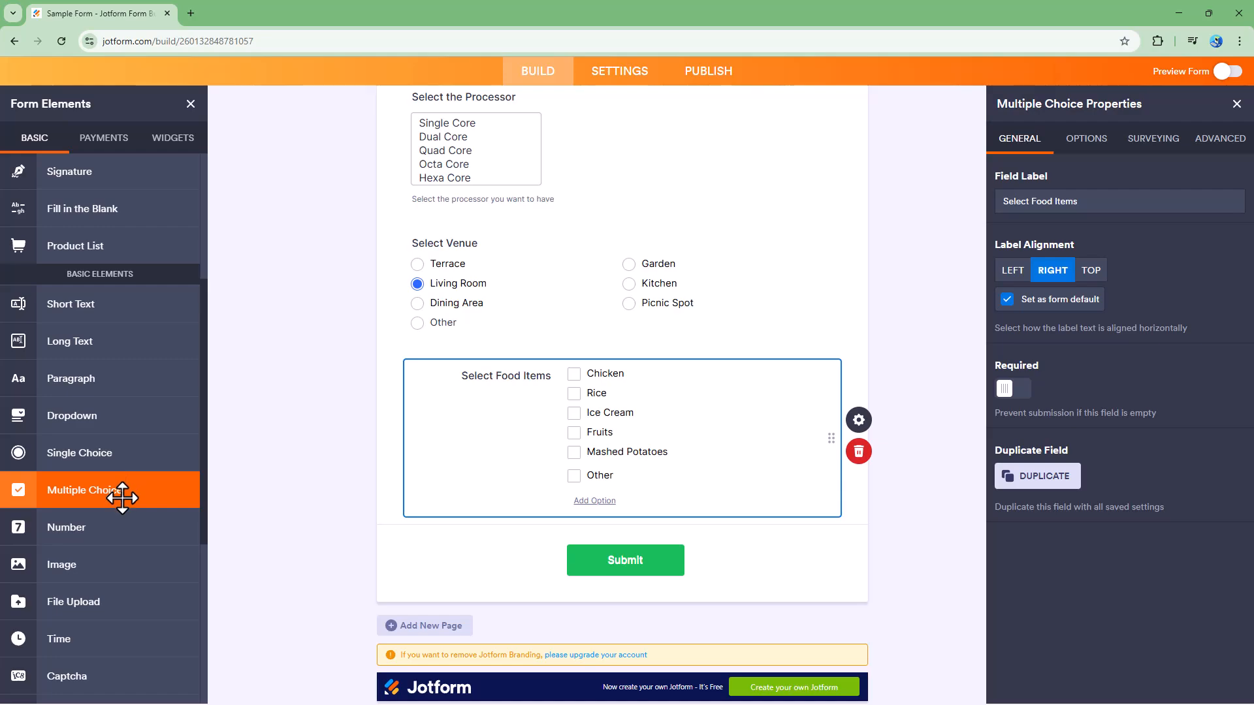
pyautogui.click(122, 499)
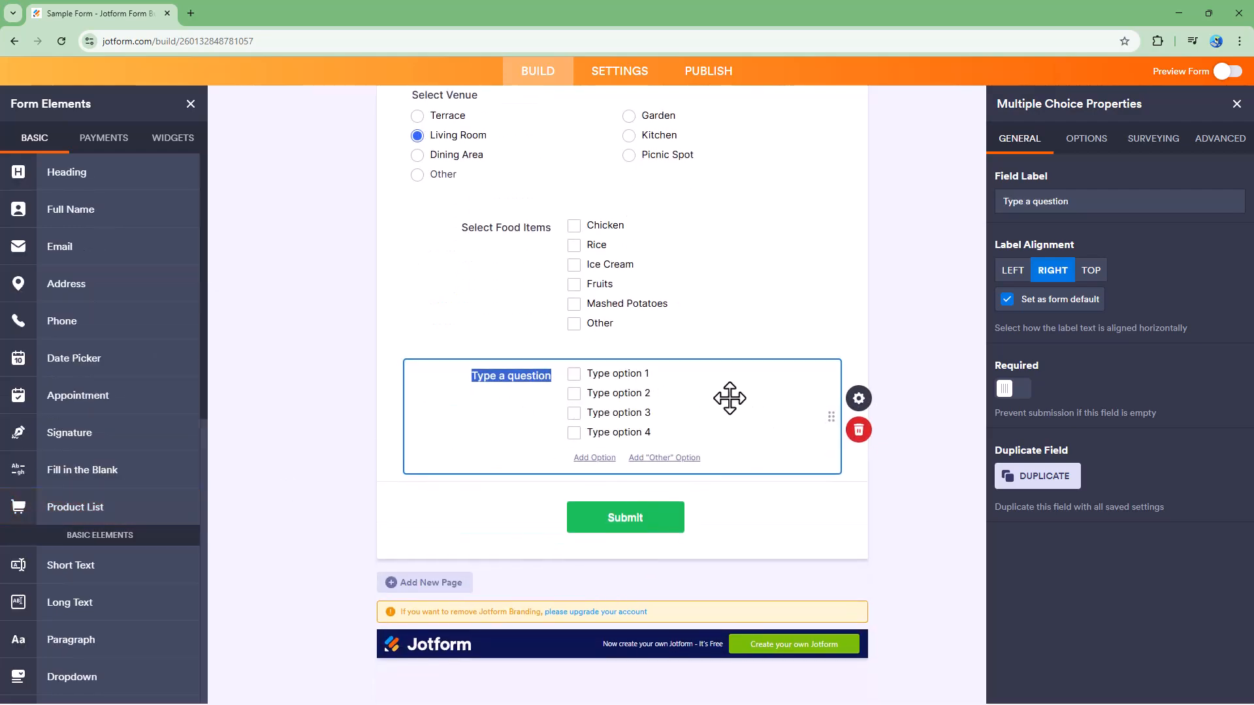
pyautogui.click(858, 429)
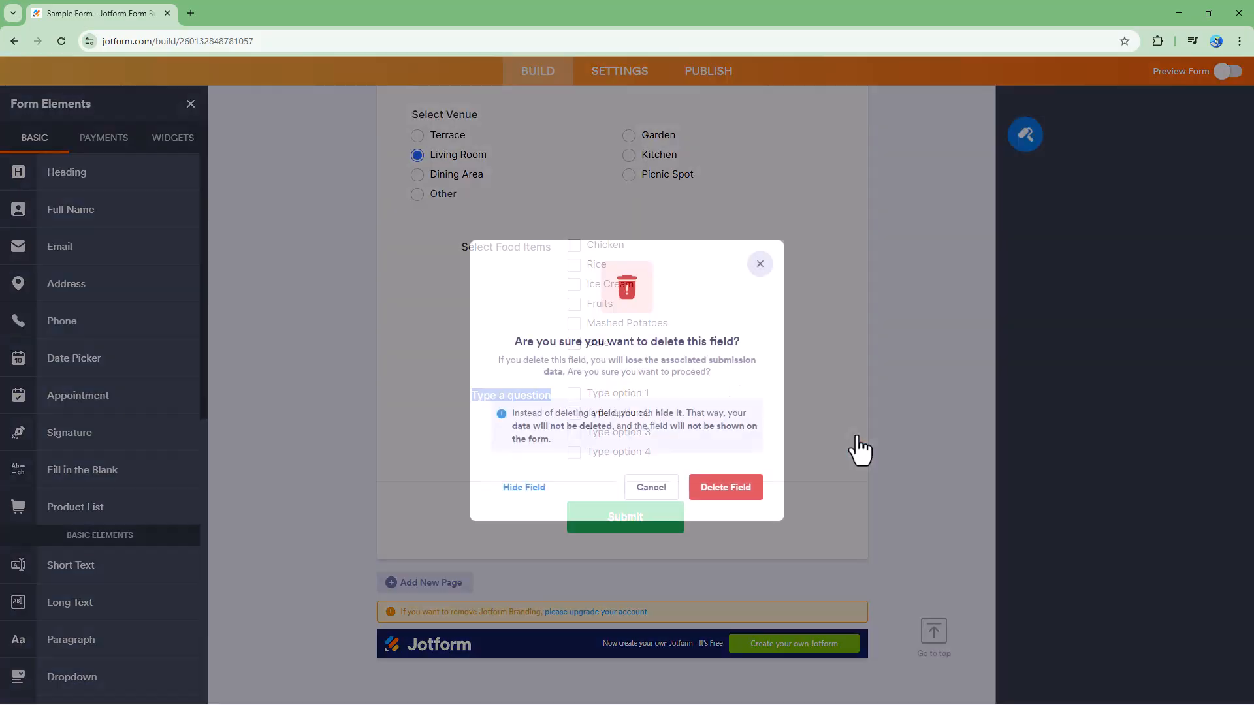
pyautogui.click(754, 506)
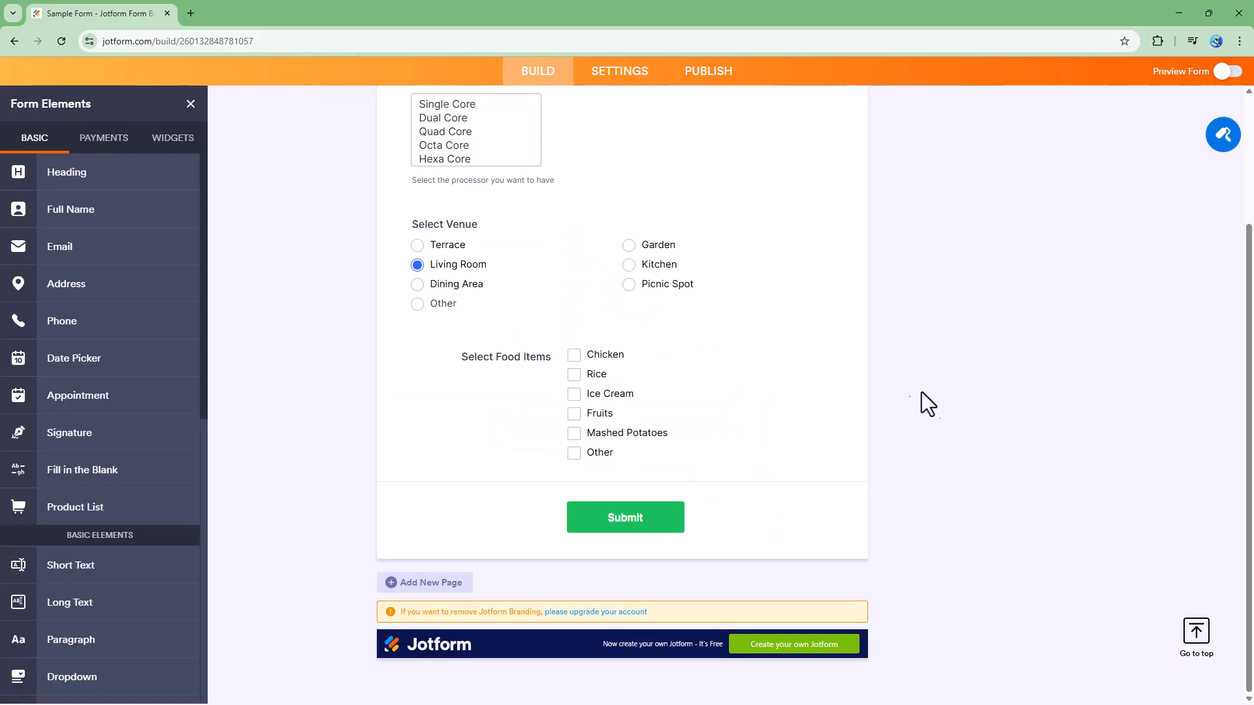
# Toggle Required on and back off so Select Food Items stays optional.
pyautogui.click(662, 382)
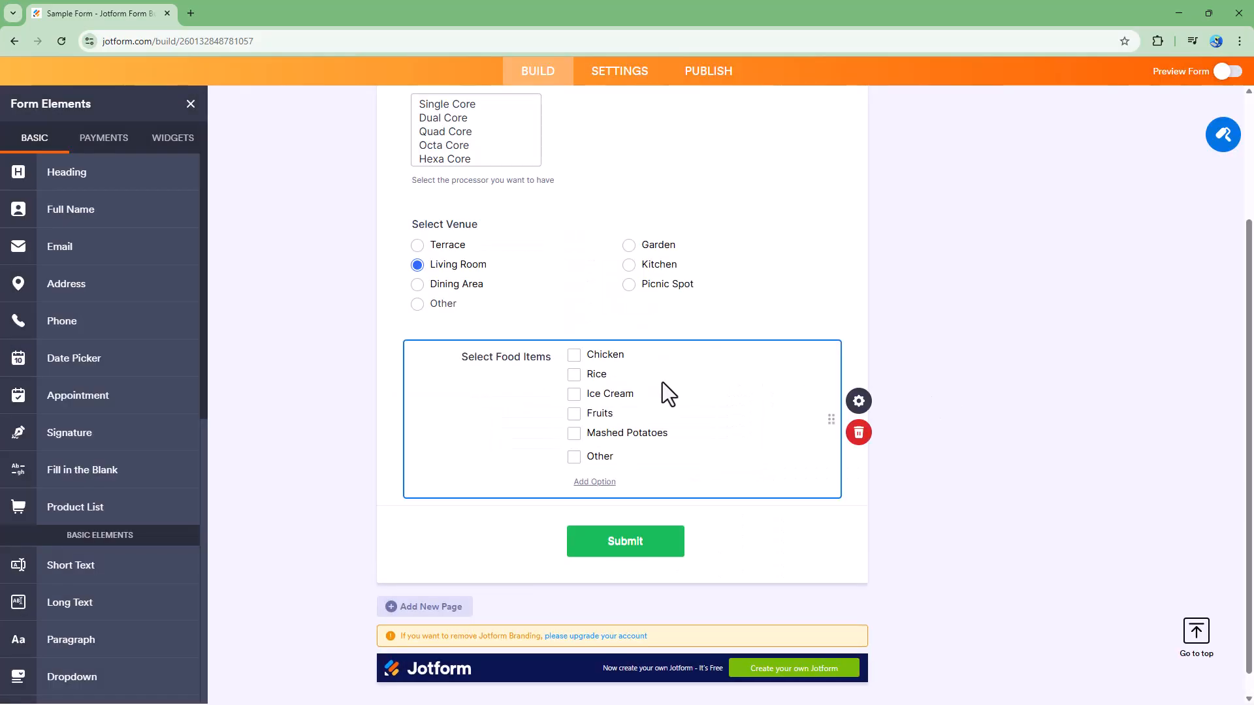
pyautogui.click(858, 401)
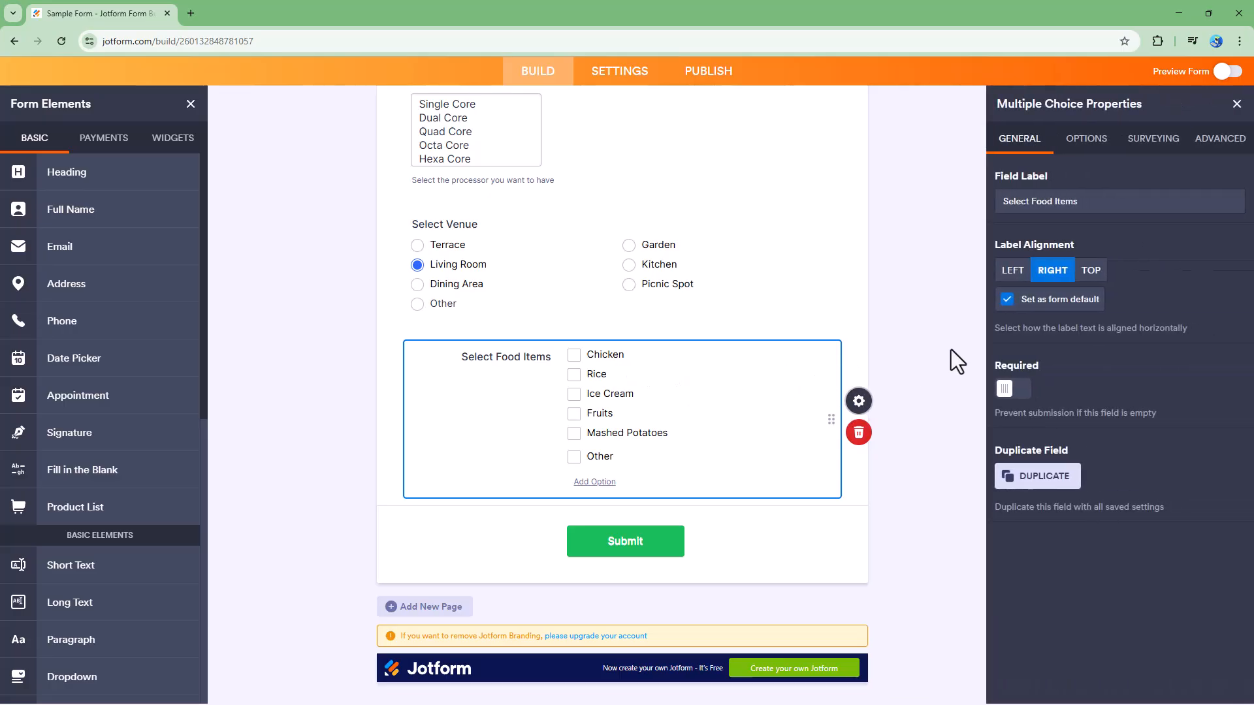
pyautogui.click(1018, 394)
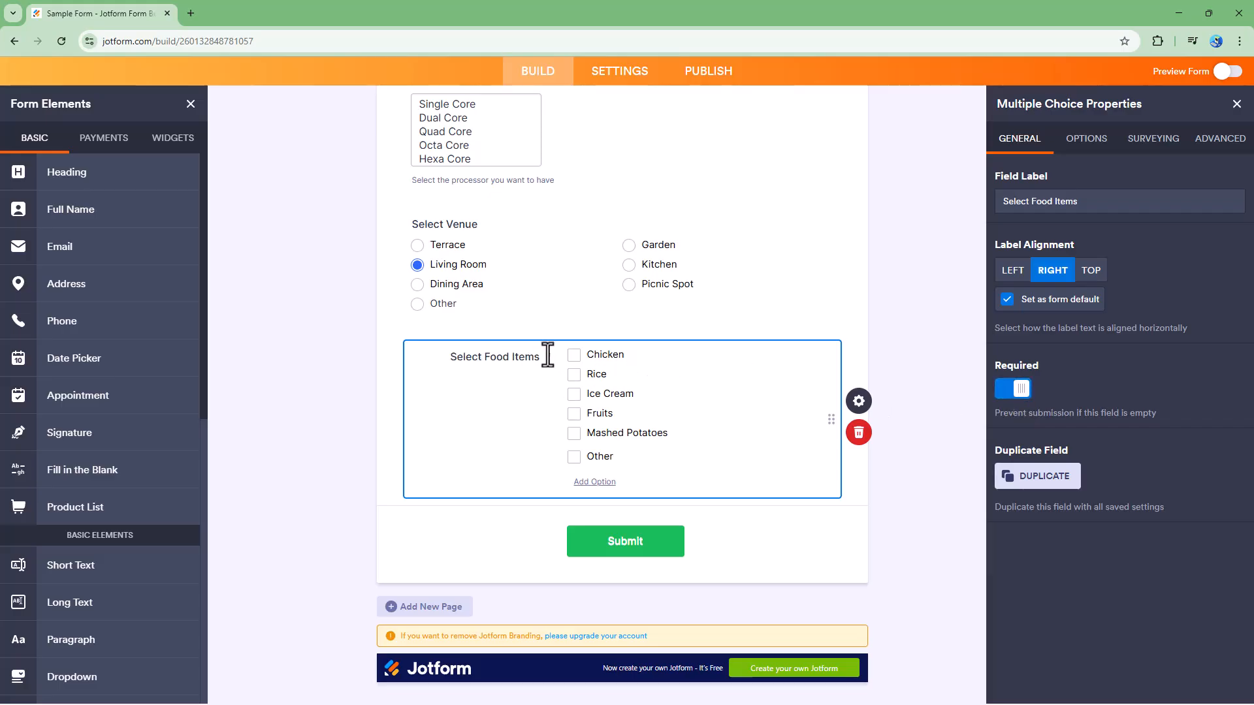
pyautogui.click(1014, 388)
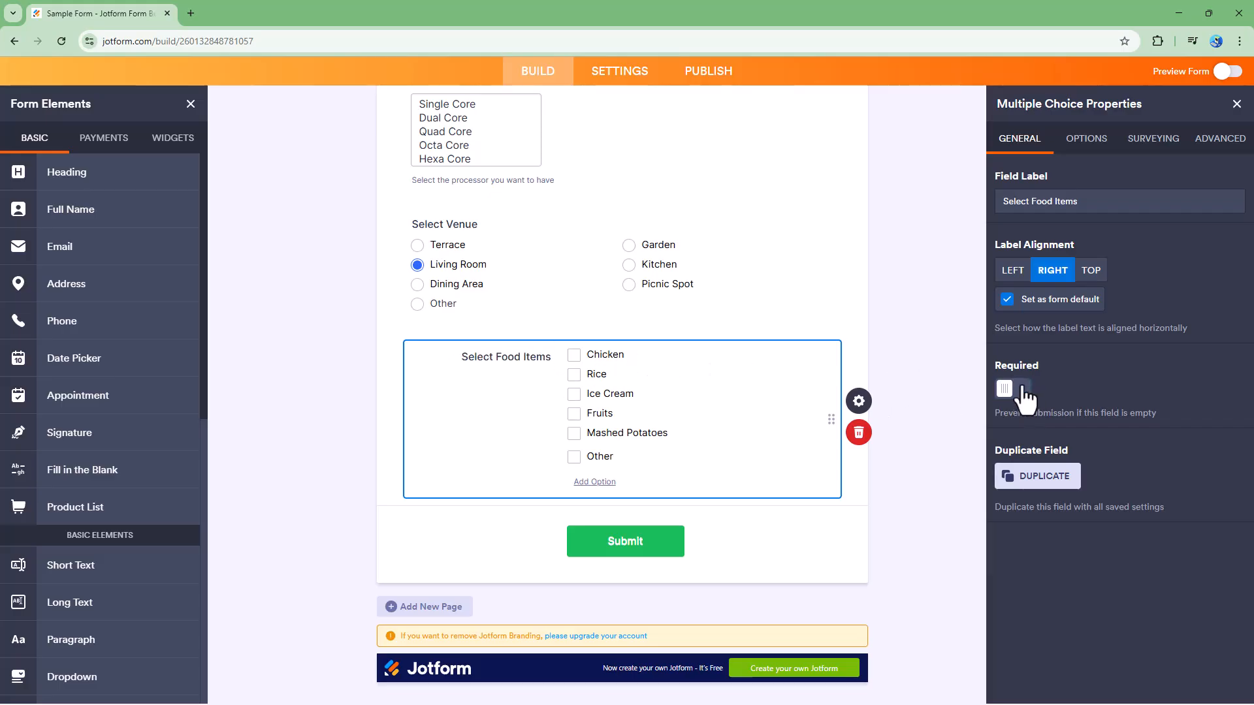
# Duplicate the Select Food Items field, then delete the copy.
pyautogui.click(1043, 480)
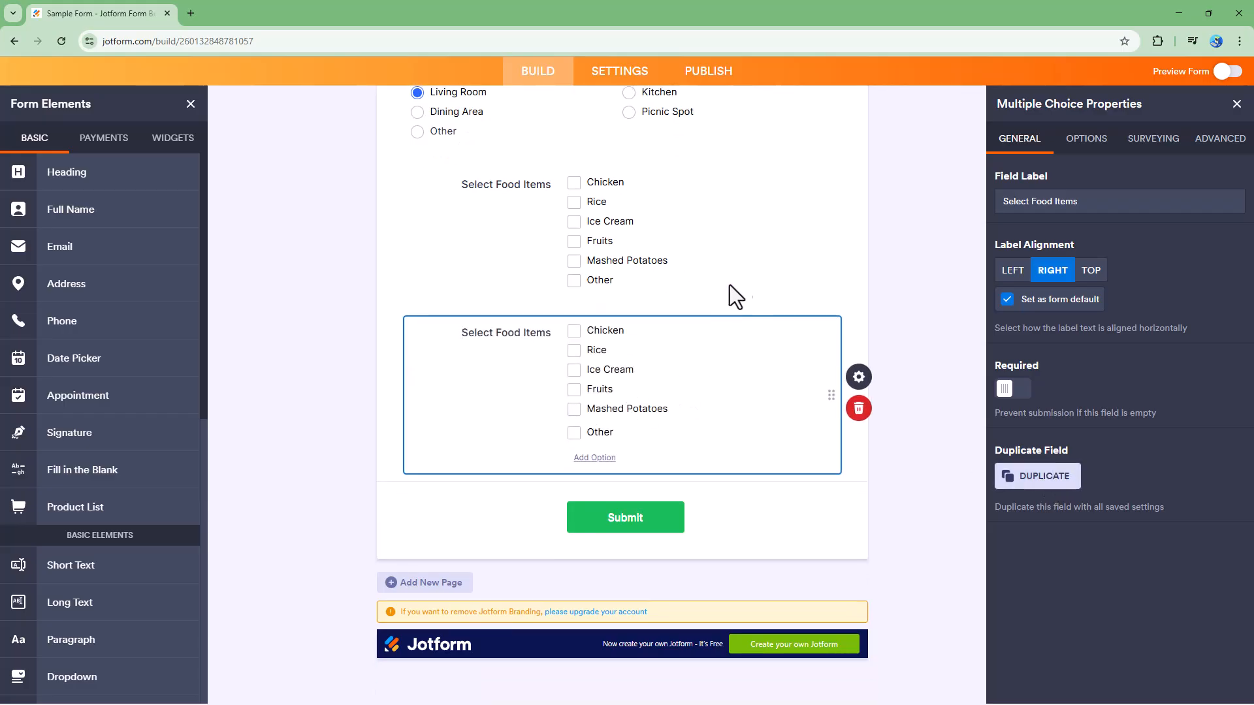
pyautogui.click(867, 411)
pyautogui.click(731, 489)
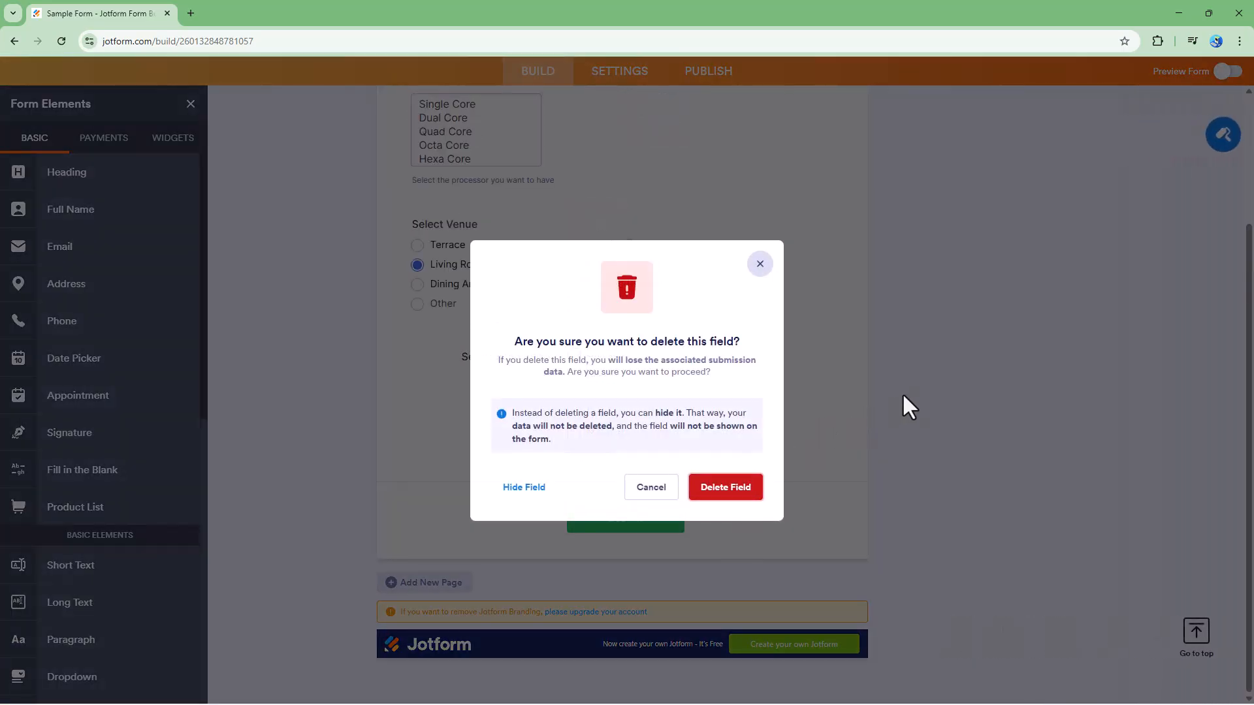
pyautogui.click(656, 398)
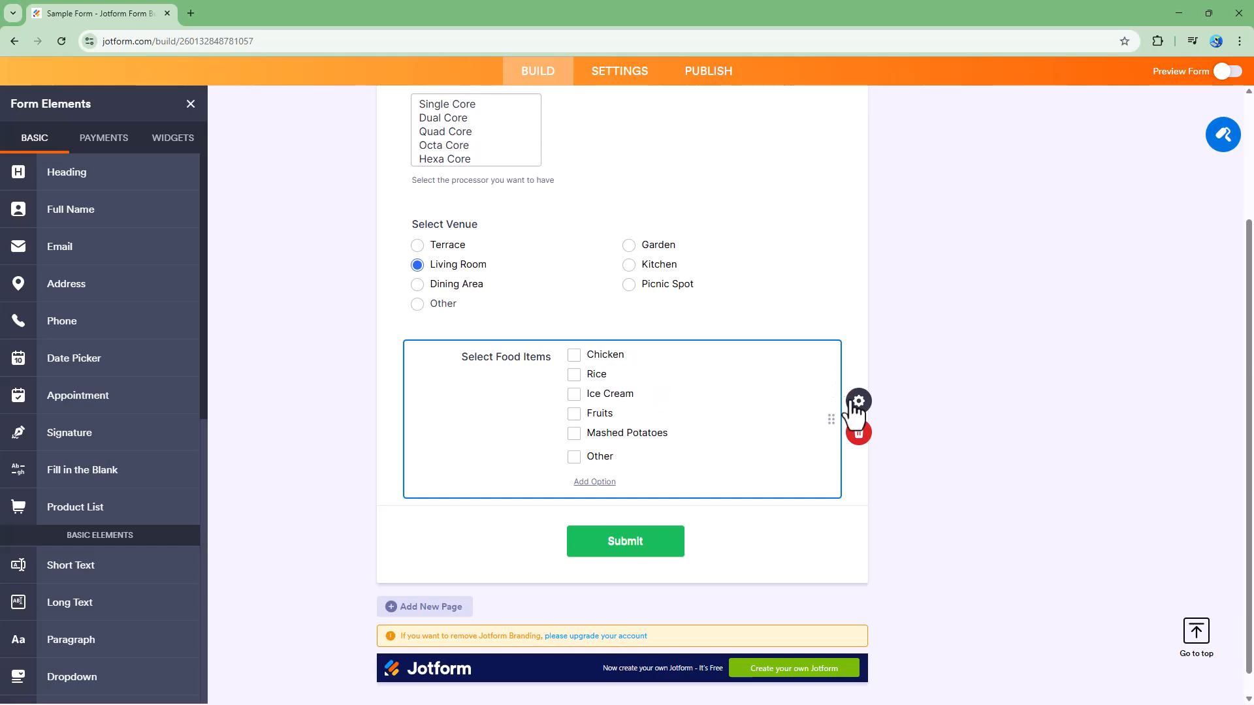
# Add Salad as a new choice line after Ice Cream in the Options settings.
pyautogui.click(869, 401)
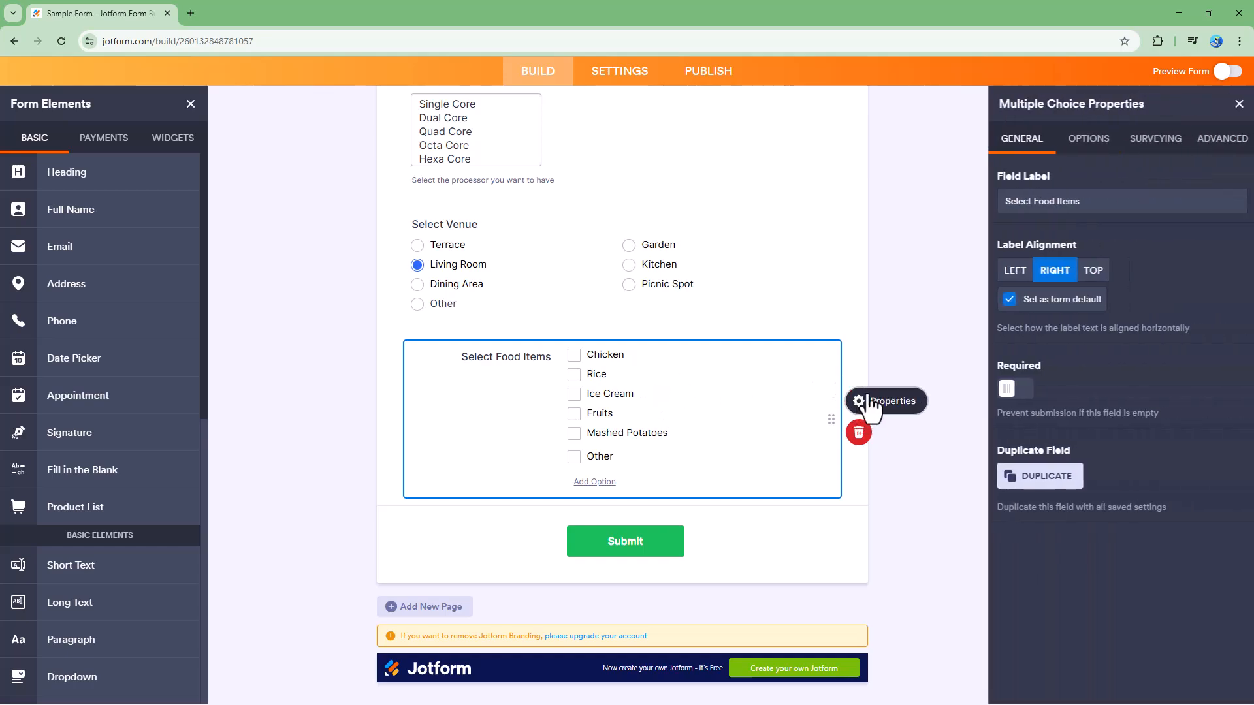
pyautogui.click(1085, 140)
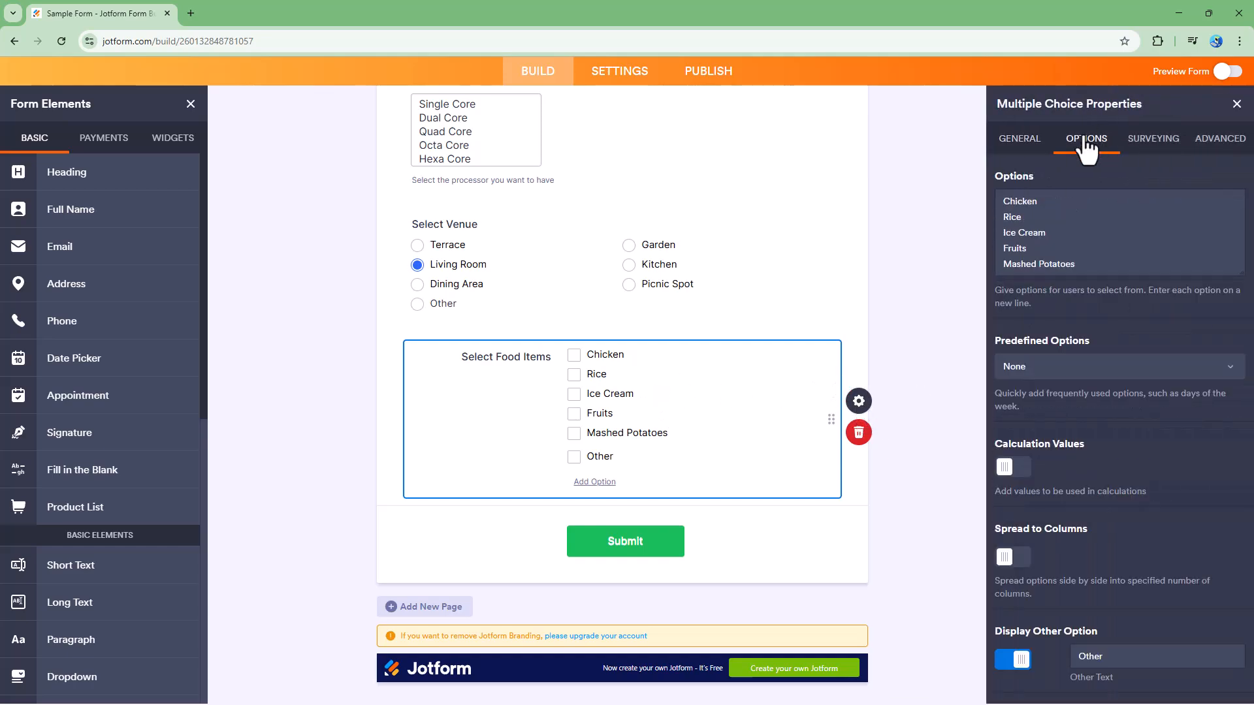
pyautogui.click(1052, 229)
pyautogui.press('Return')
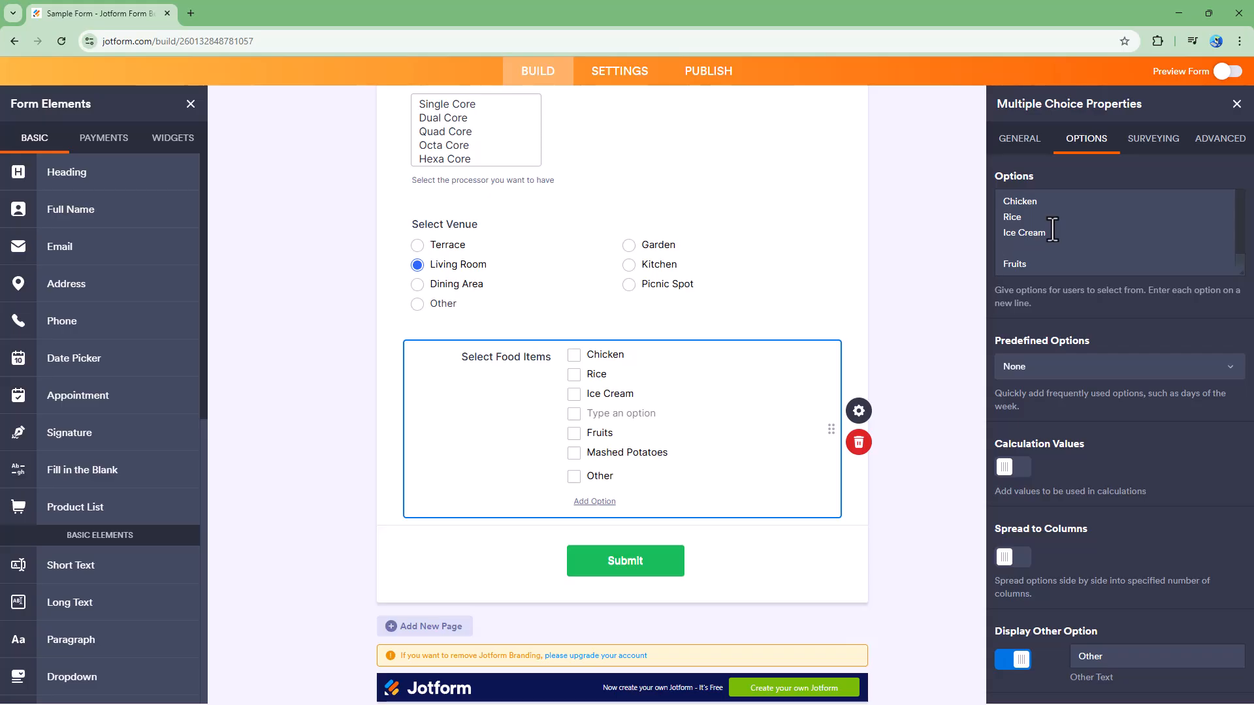
pyautogui.write('Salad')
# Try the Gender, Days and Months predefined sets, then reset Predefined Options to None.
pyautogui.click(1060, 368)
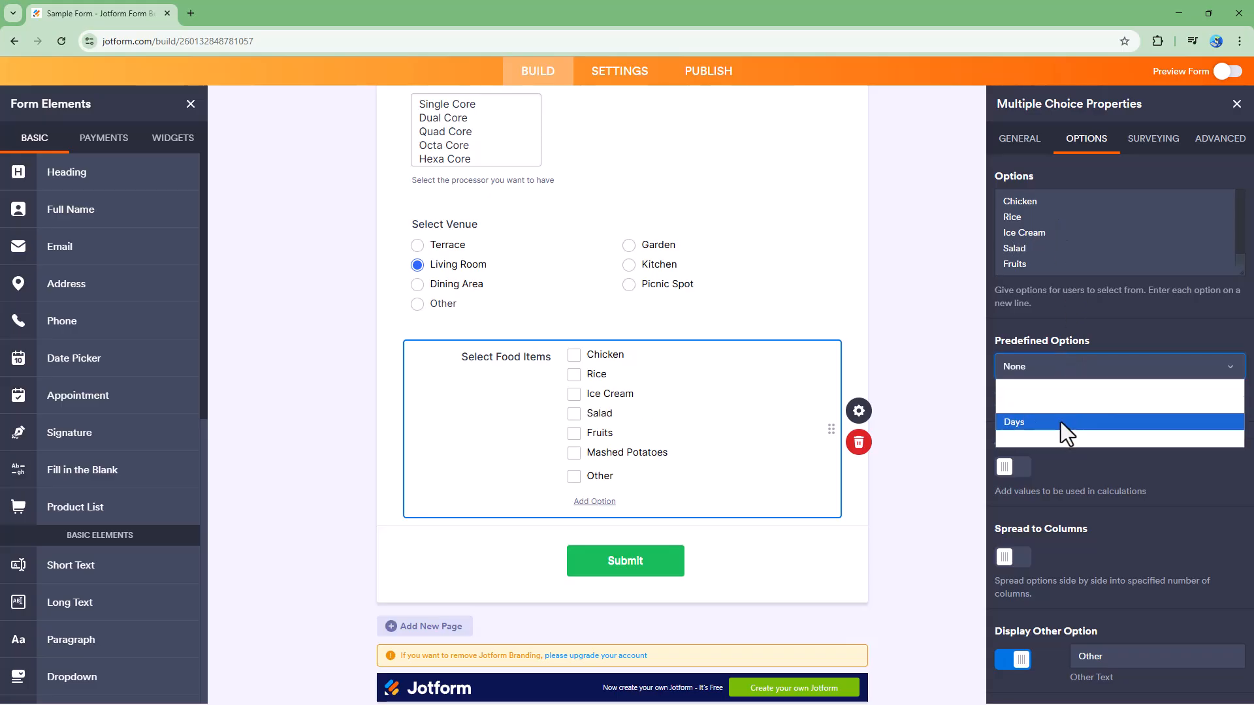
pyautogui.click(1065, 405)
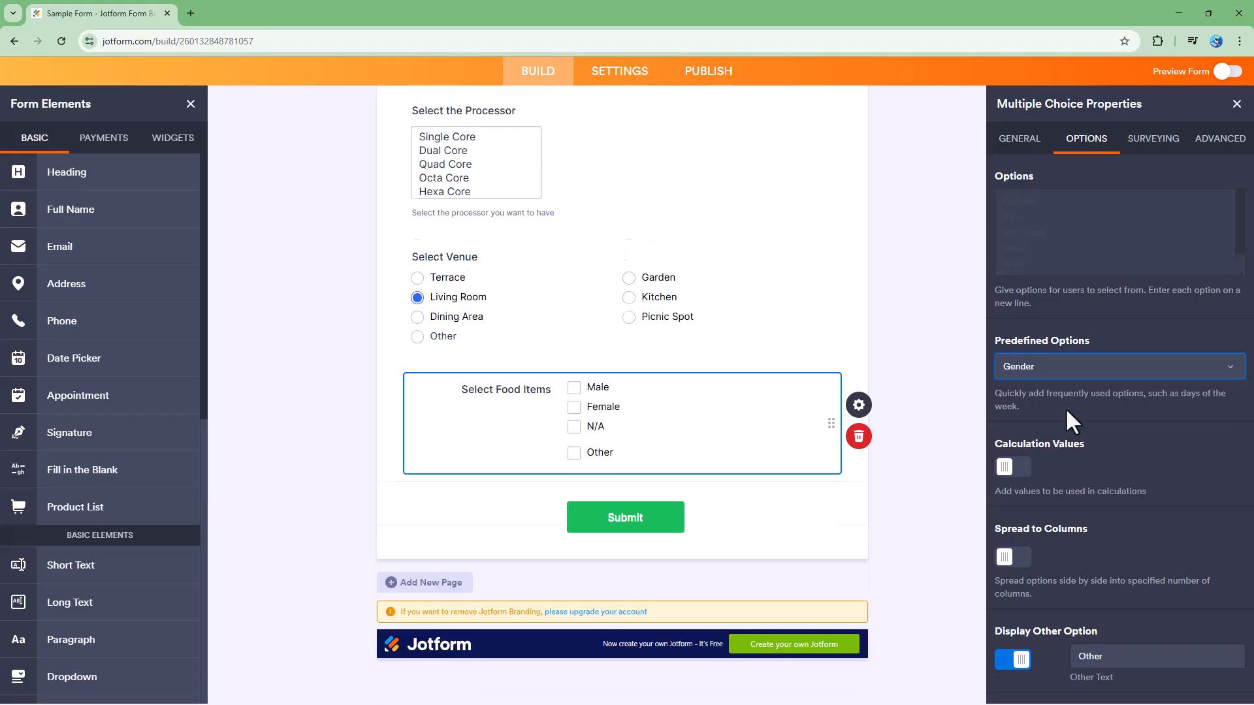
pyautogui.click(1051, 372)
pyautogui.click(1050, 423)
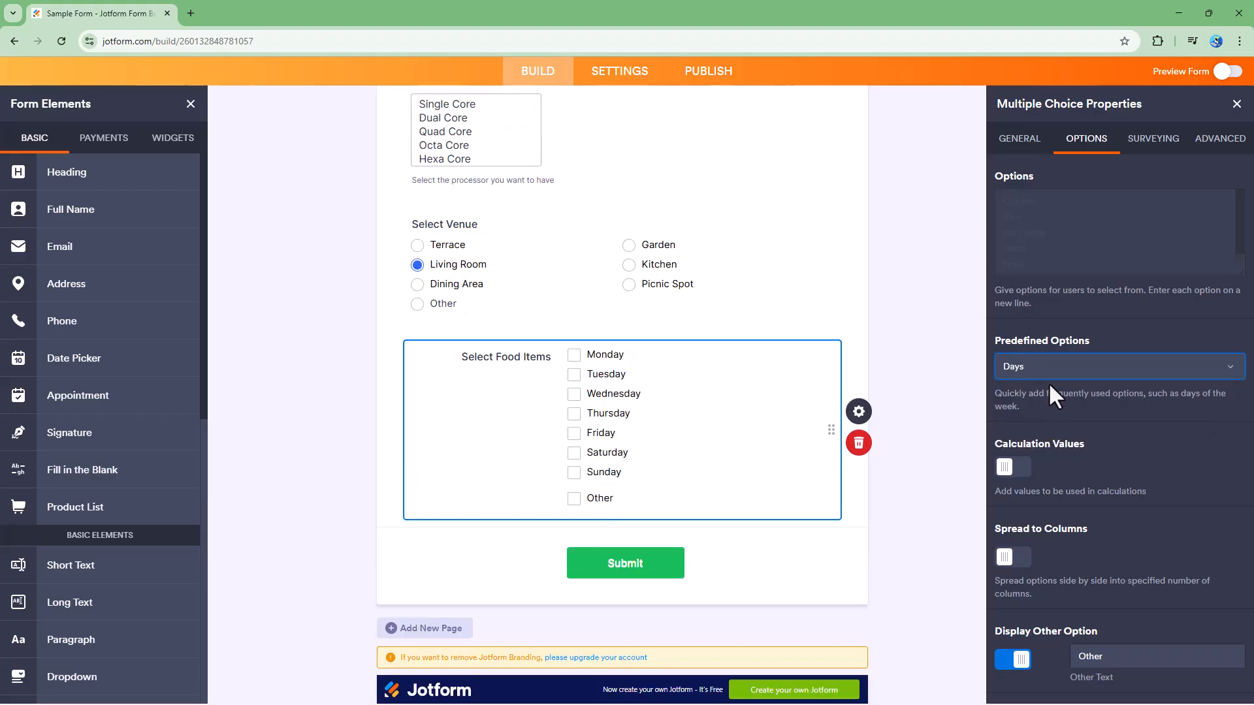
pyautogui.click(1051, 374)
pyautogui.click(1051, 433)
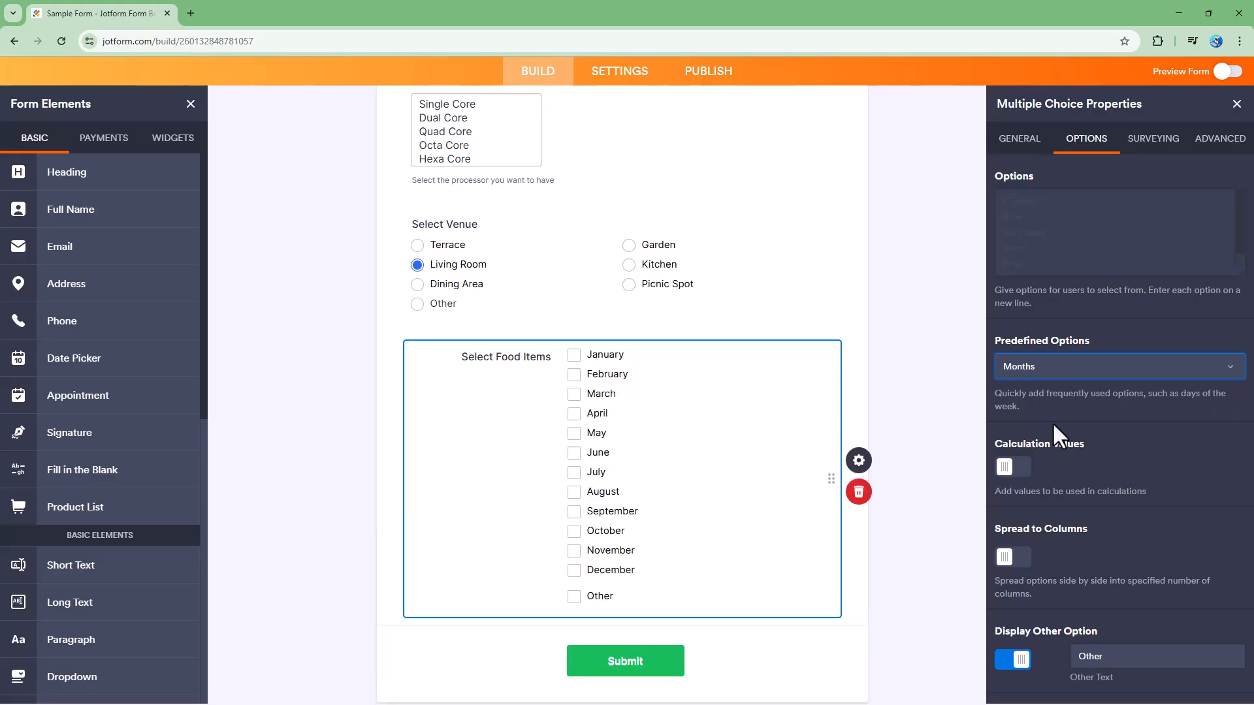
pyautogui.click(1069, 373)
pyautogui.click(1060, 390)
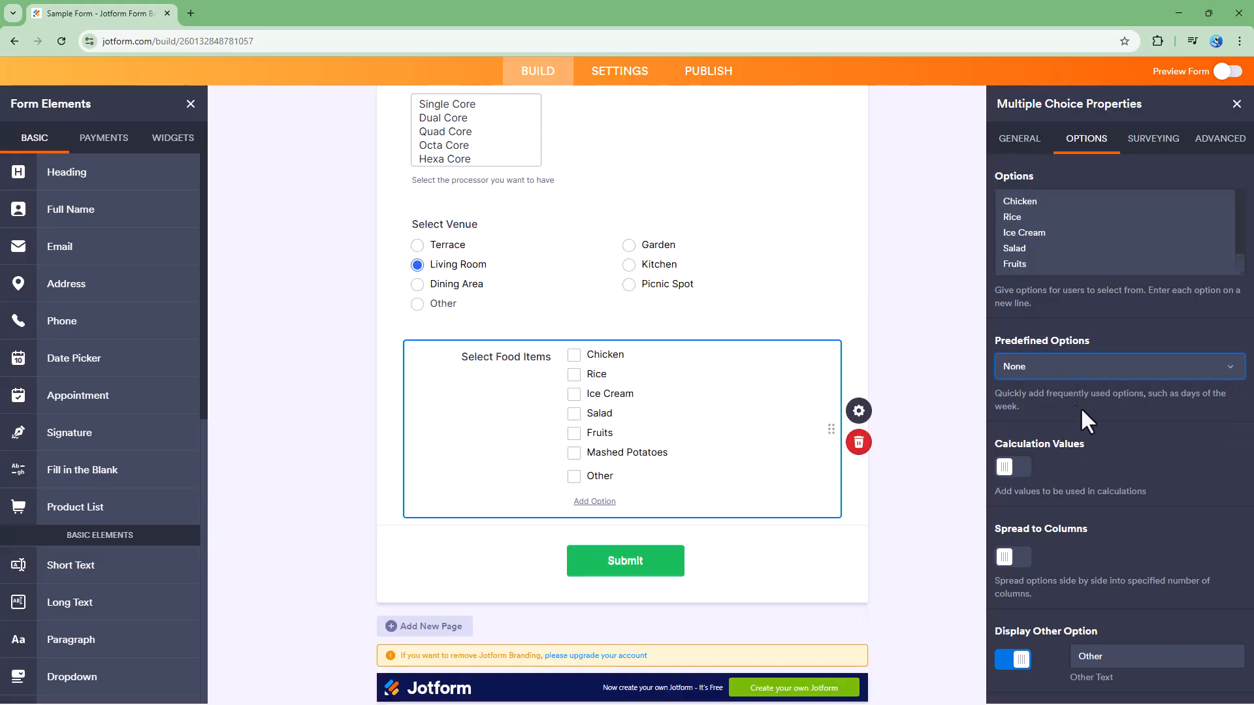
pyautogui.click(1060, 365)
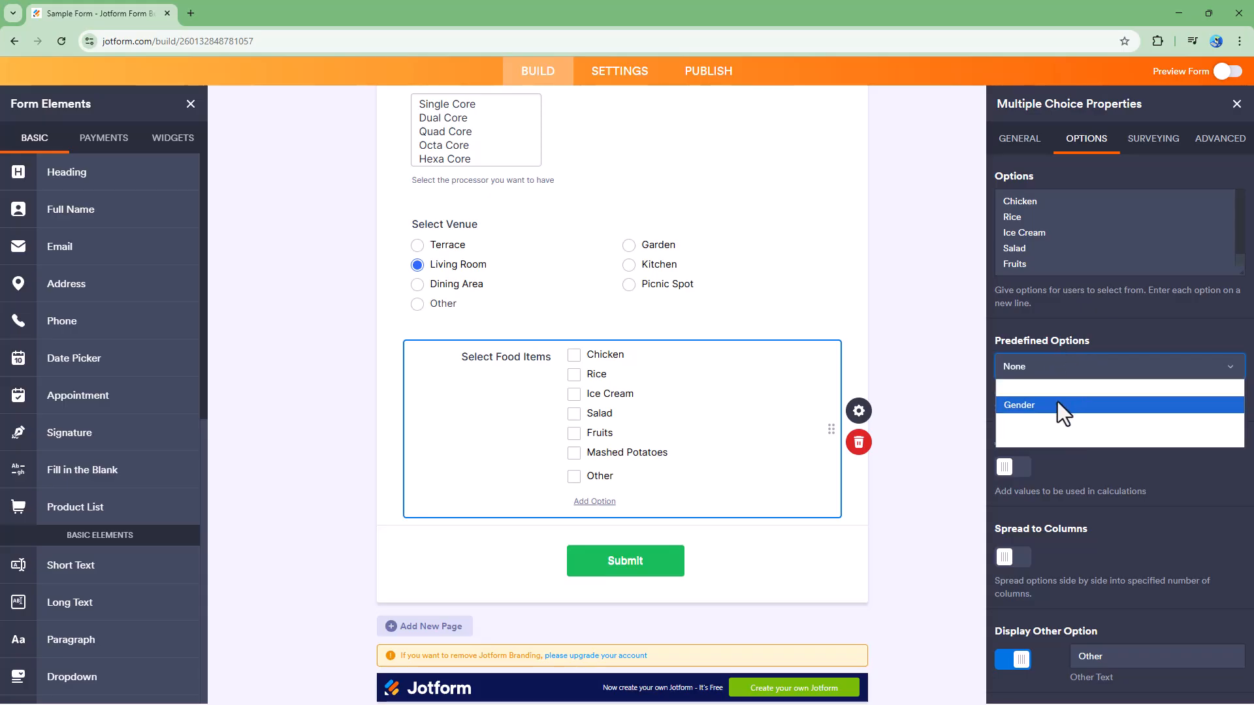
pyautogui.click(1058, 405)
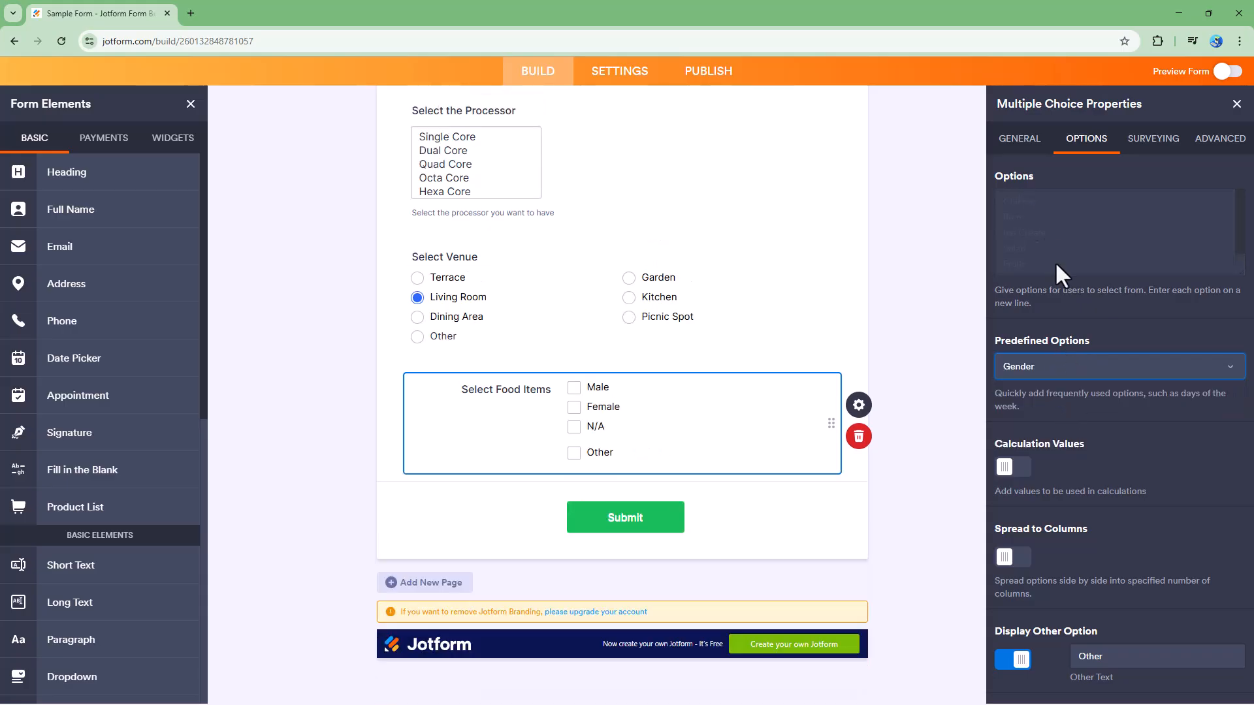
pyautogui.click(1046, 362)
pyautogui.click(1040, 385)
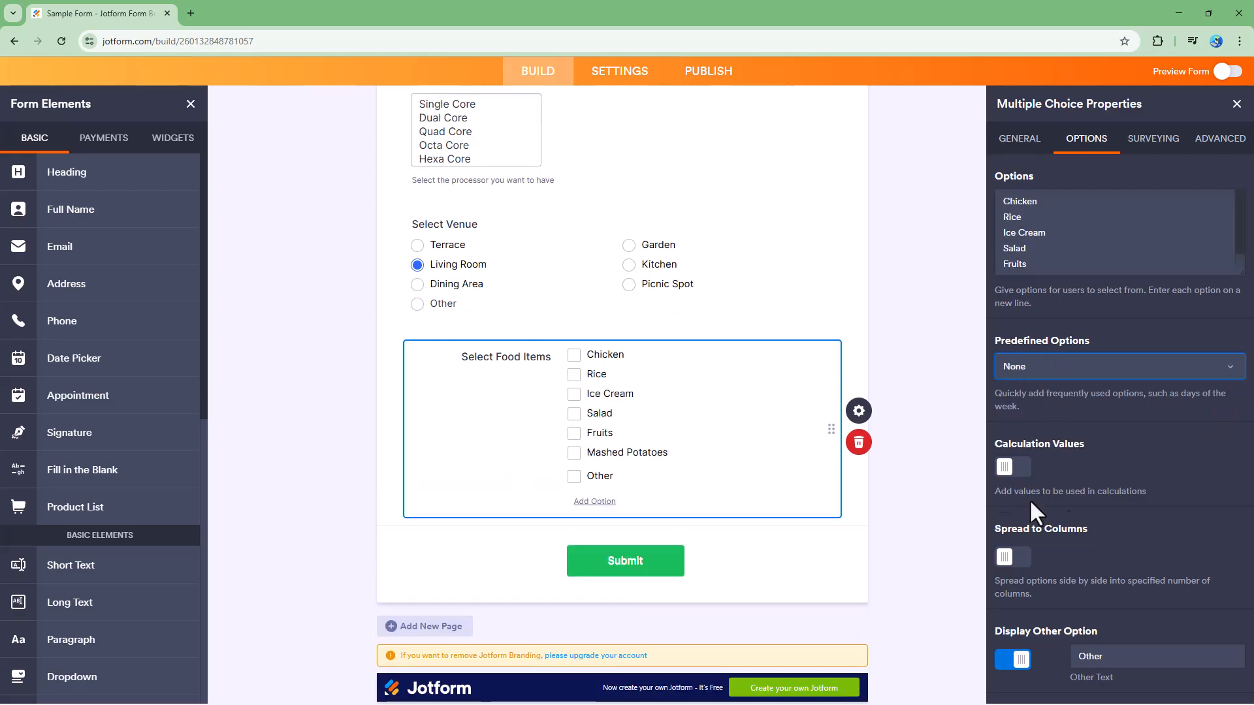
# Turn on Calculation Values for the food choices.
pyautogui.click(1012, 467)
pyautogui.scroll(-2, 1134, 587)
pyautogui.scroll(2, 1126, 575)
pyautogui.scroll(-4, 1134, 532)
pyautogui.scroll(3, 1135, 526)
pyautogui.scroll(-3, 1135, 476)
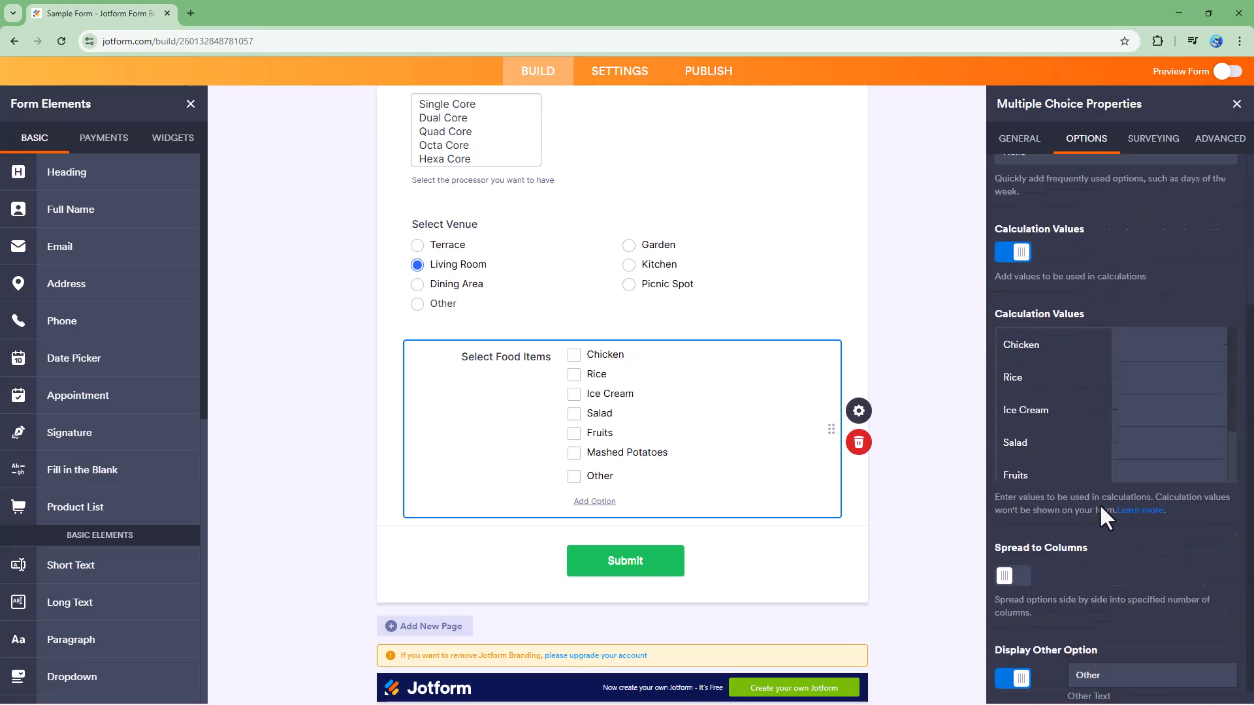
pyautogui.scroll(4, 1165, 518)
pyautogui.scroll(-2, 1175, 532)
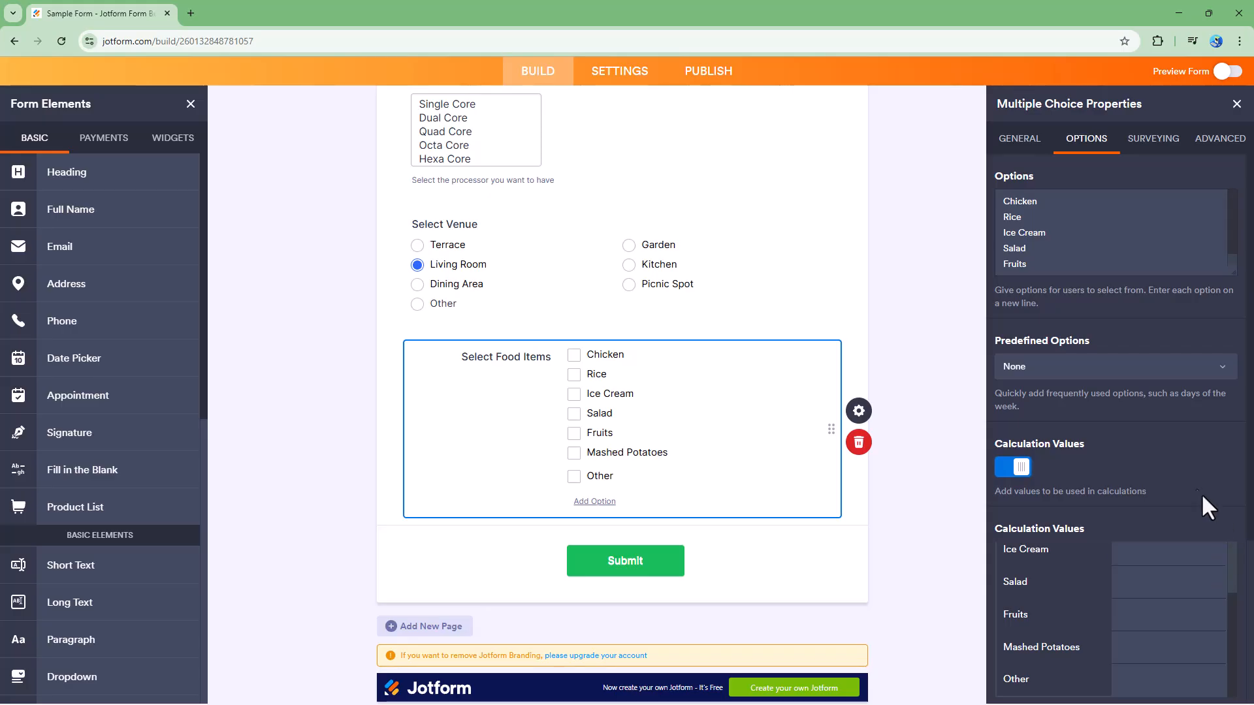
pyautogui.scroll(-2, 1216, 516)
pyautogui.scroll(2, 1234, 497)
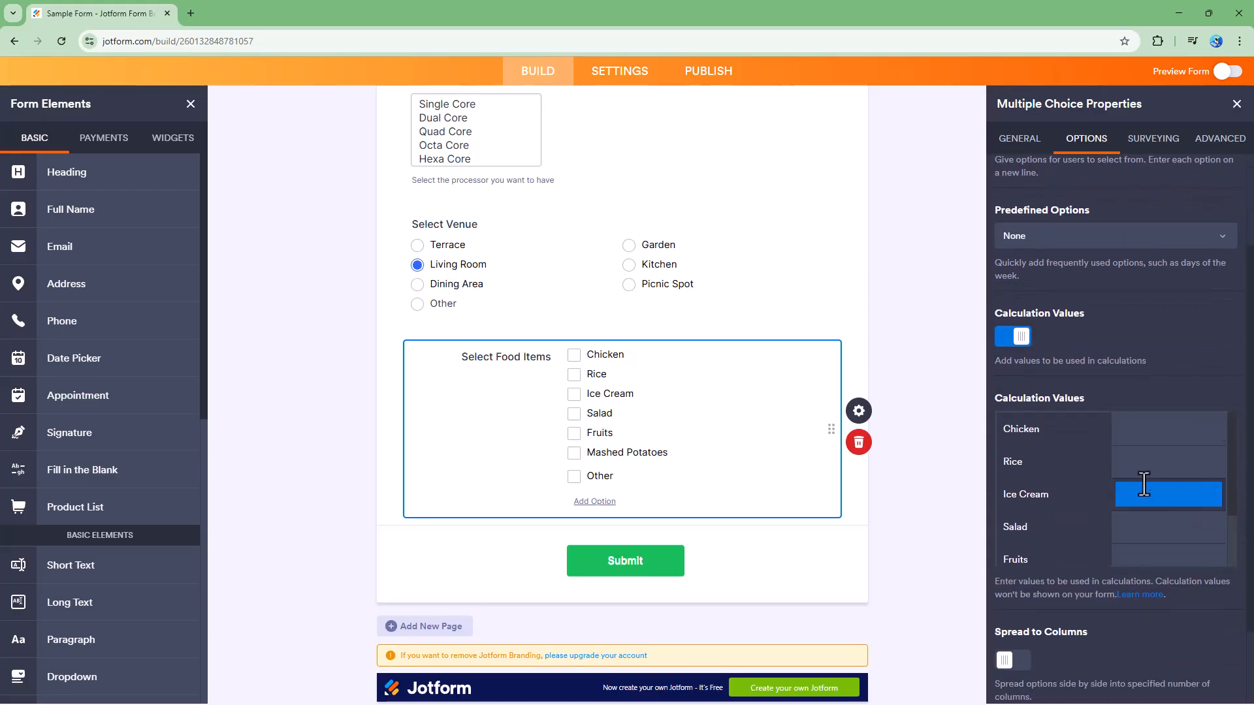
# Enter calculation values 50, 45, 56, 67, 78, 56 and 77 for Chicken through Other.
pyautogui.click(1148, 429)
pyautogui.write('50')
pyautogui.click(1162, 463)
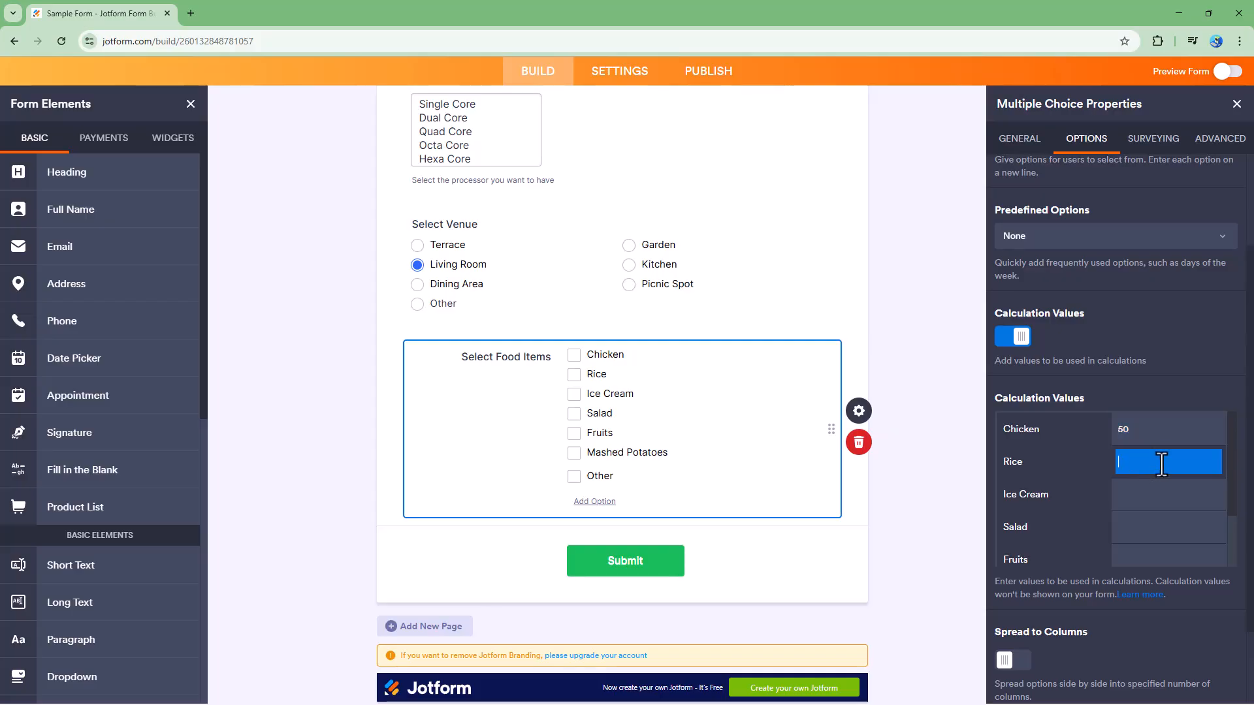
pyautogui.write('45')
pyautogui.click(1152, 494)
pyautogui.write('56')
pyautogui.click(1148, 526)
pyautogui.write('67')
pyautogui.click(1142, 554)
pyautogui.write('78')
pyautogui.click(1143, 526)
pyautogui.write('56')
pyautogui.click(1147, 549)
pyautogui.write('7')
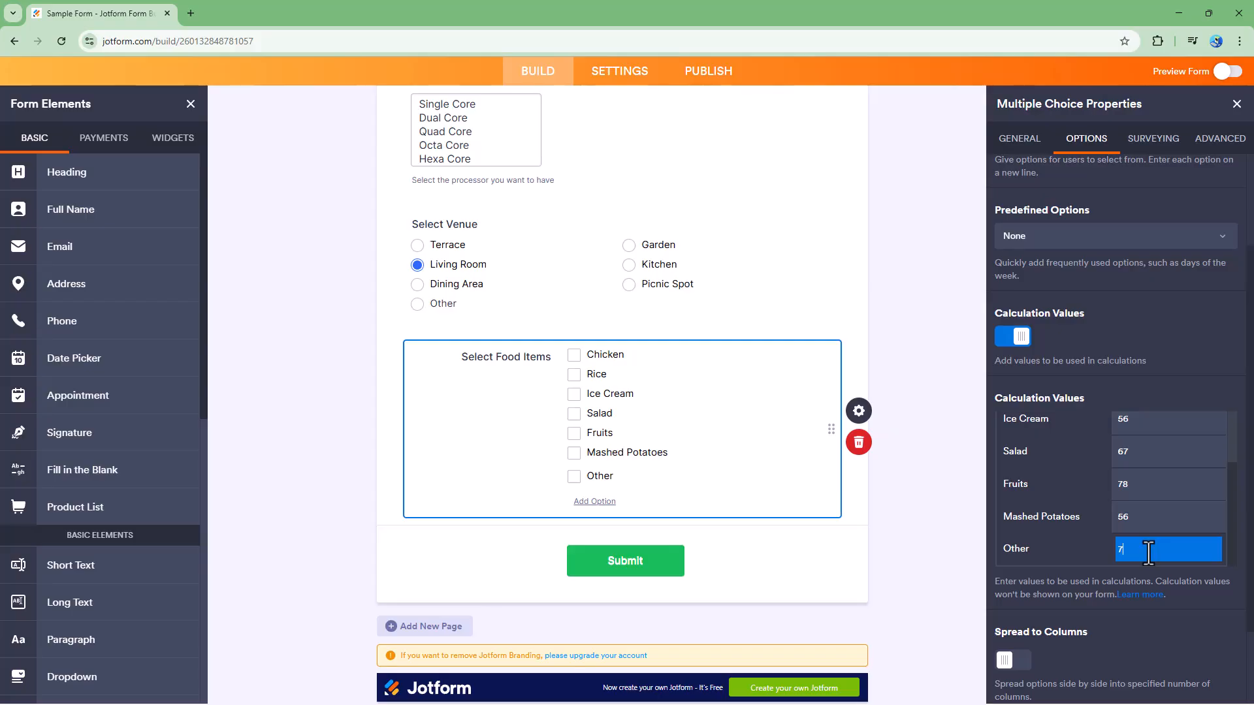
pyautogui.write('7')
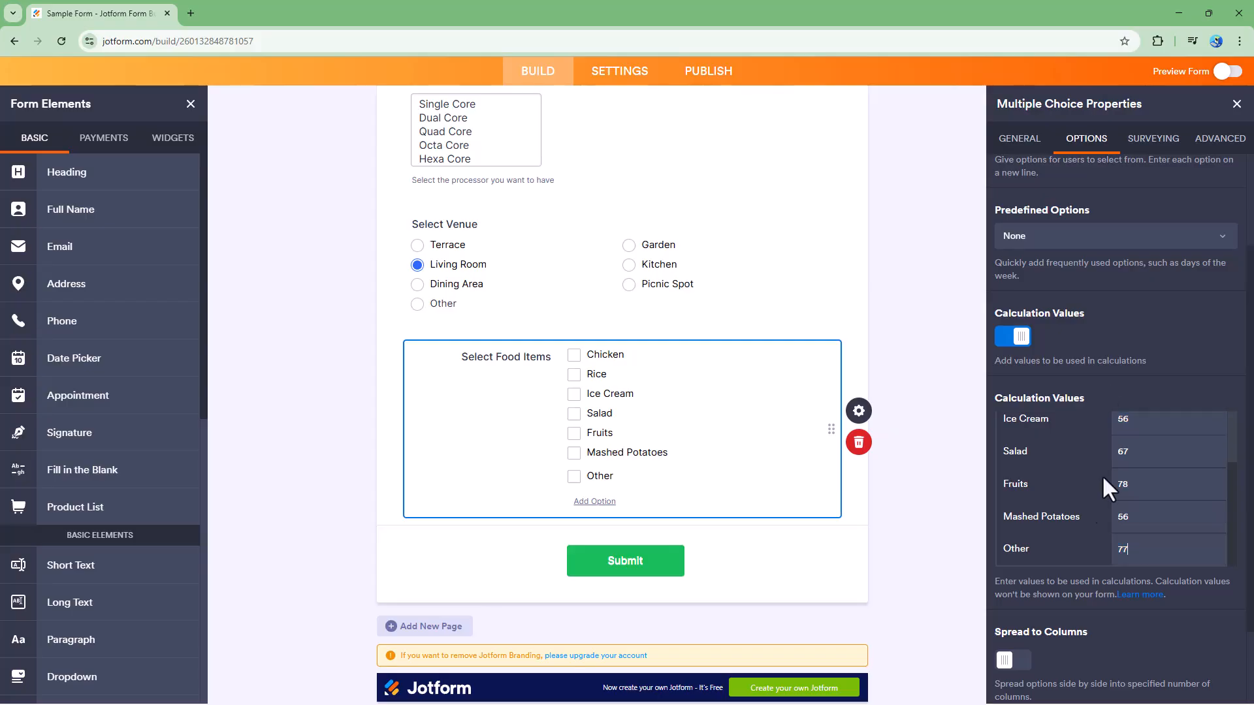
pyautogui.scroll(-2, 1088, 582)
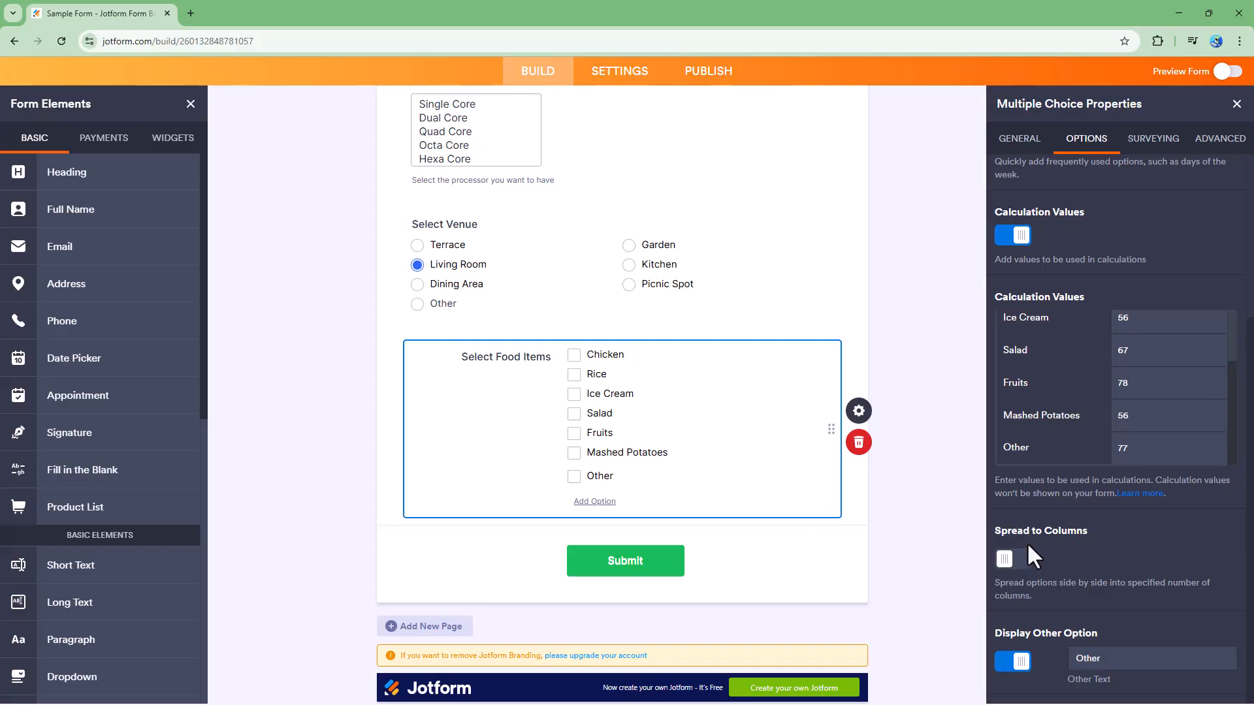
# Spread the choices to 3 columns and keep Display Other Option on.
pyautogui.click(1017, 560)
pyautogui.click(1122, 574)
pyautogui.write('3')
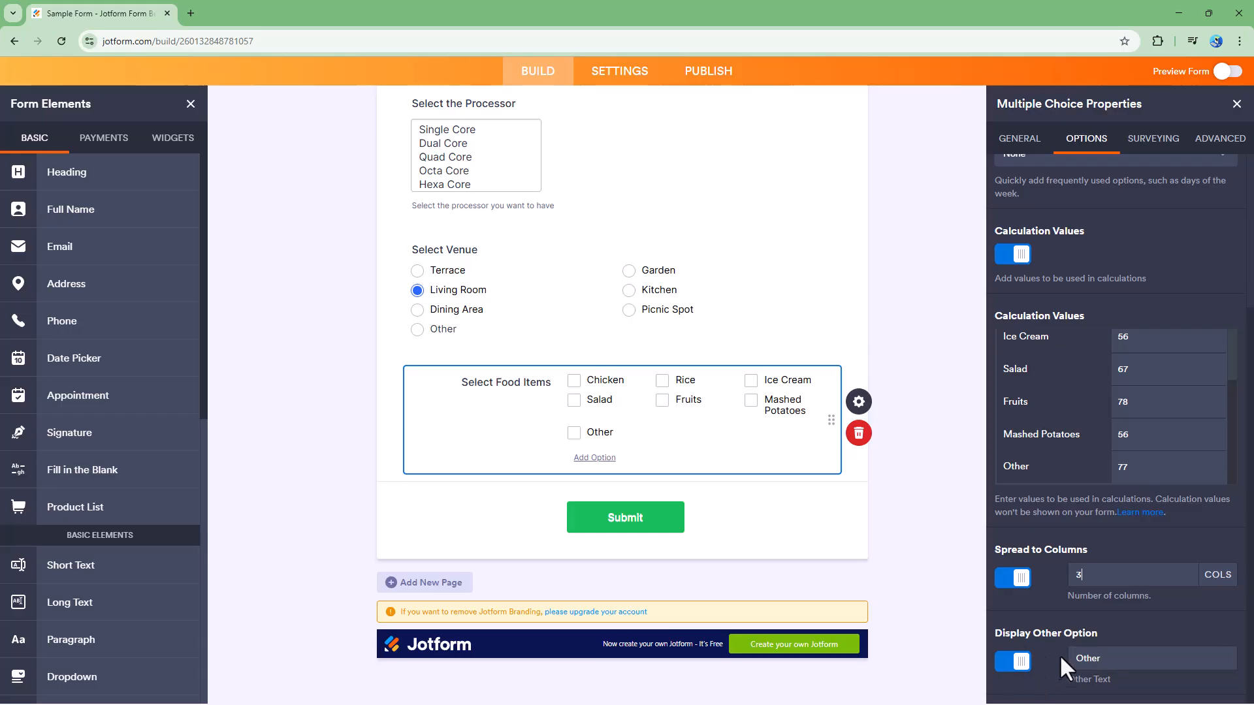
pyautogui.click(1016, 665)
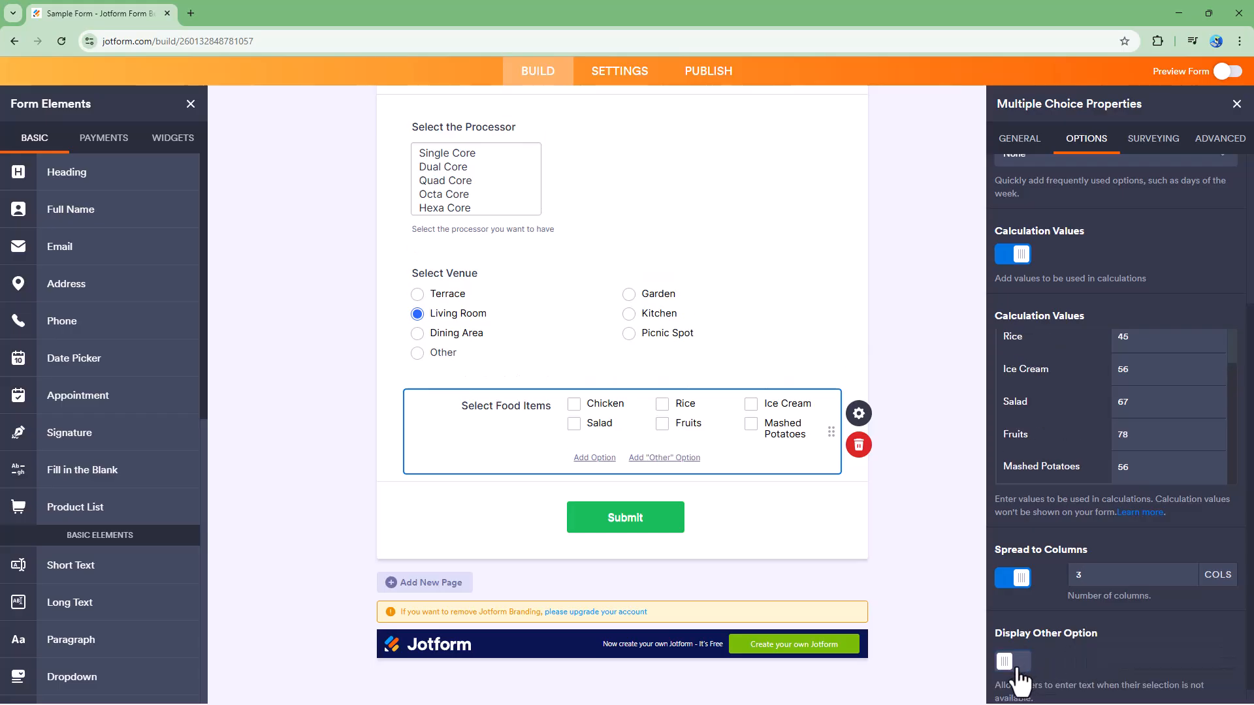
pyautogui.click(1022, 662)
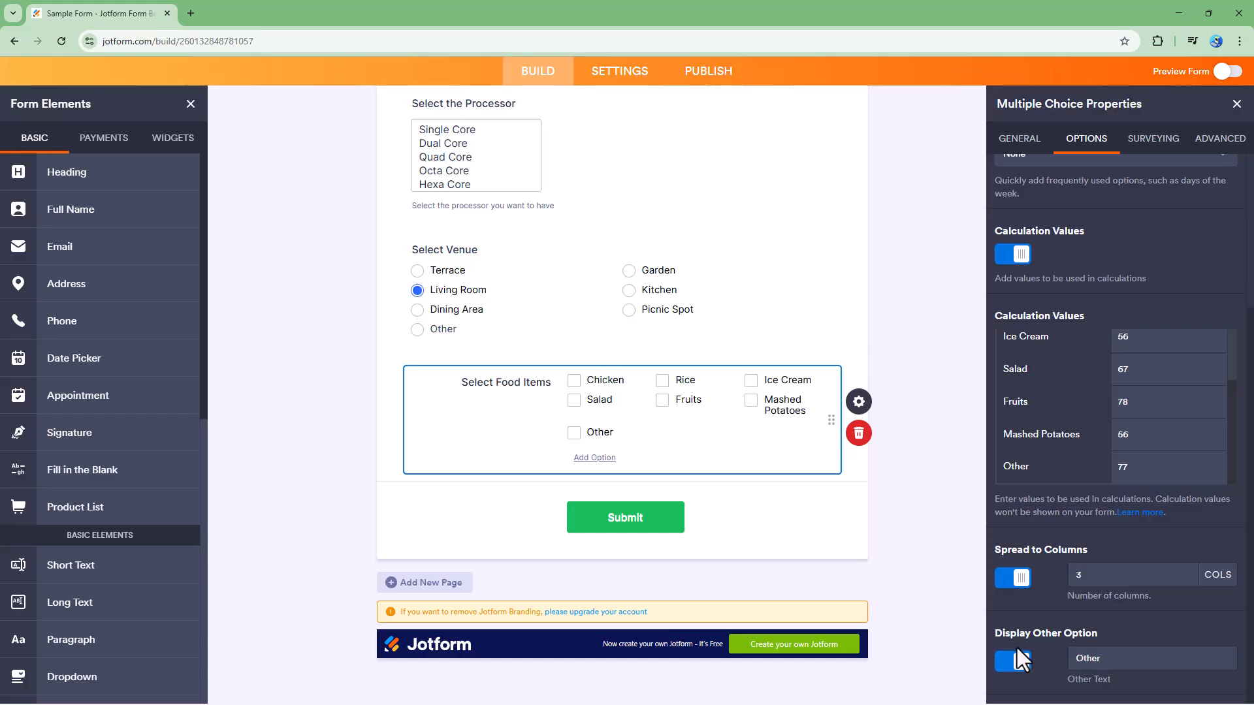
# Set Entry Limits to minimum 2 and maximum 4, and turn on Shuffle Options.
pyautogui.click(1153, 139)
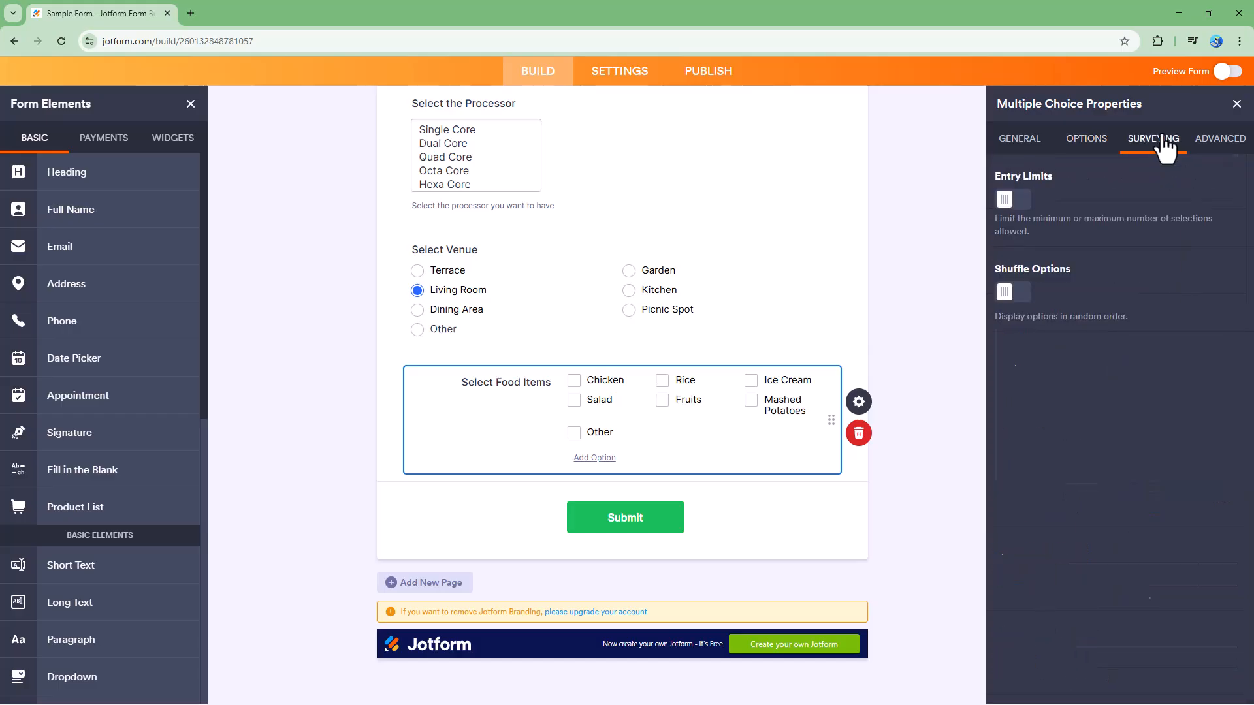
pyautogui.click(1015, 202)
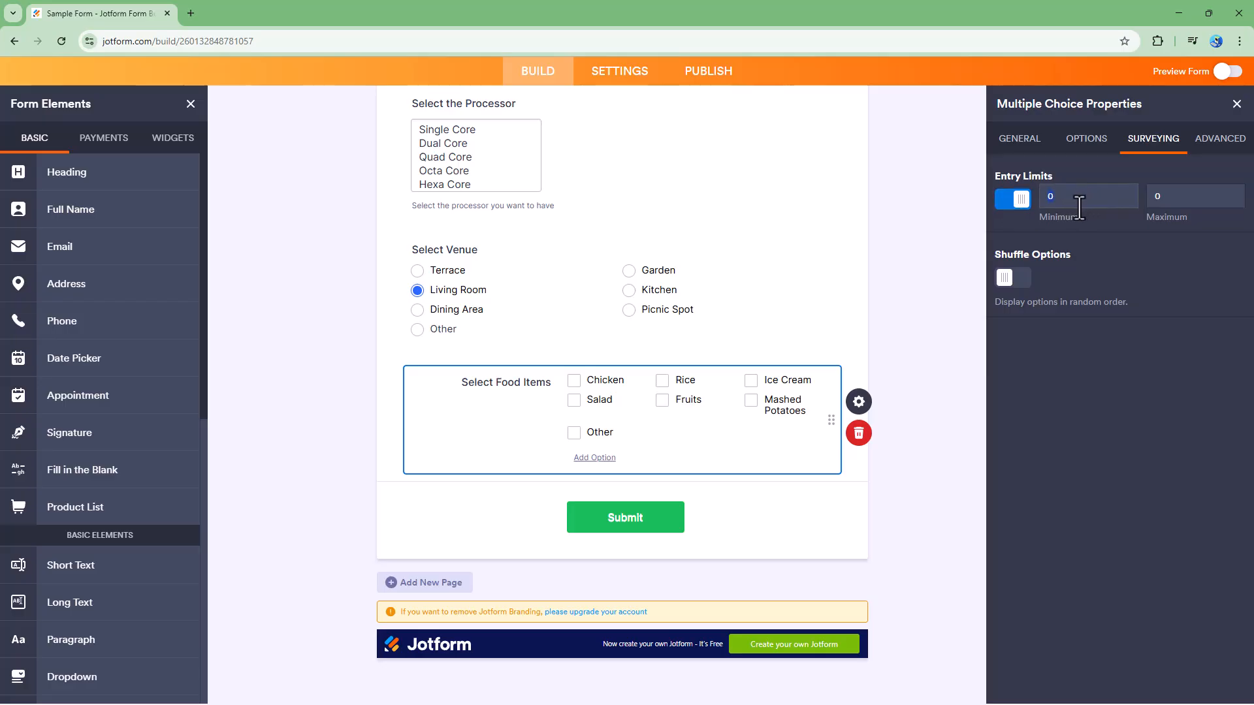
pyautogui.write('2')
pyautogui.press('Tab')
pyautogui.write('4')
pyautogui.click(1011, 275)
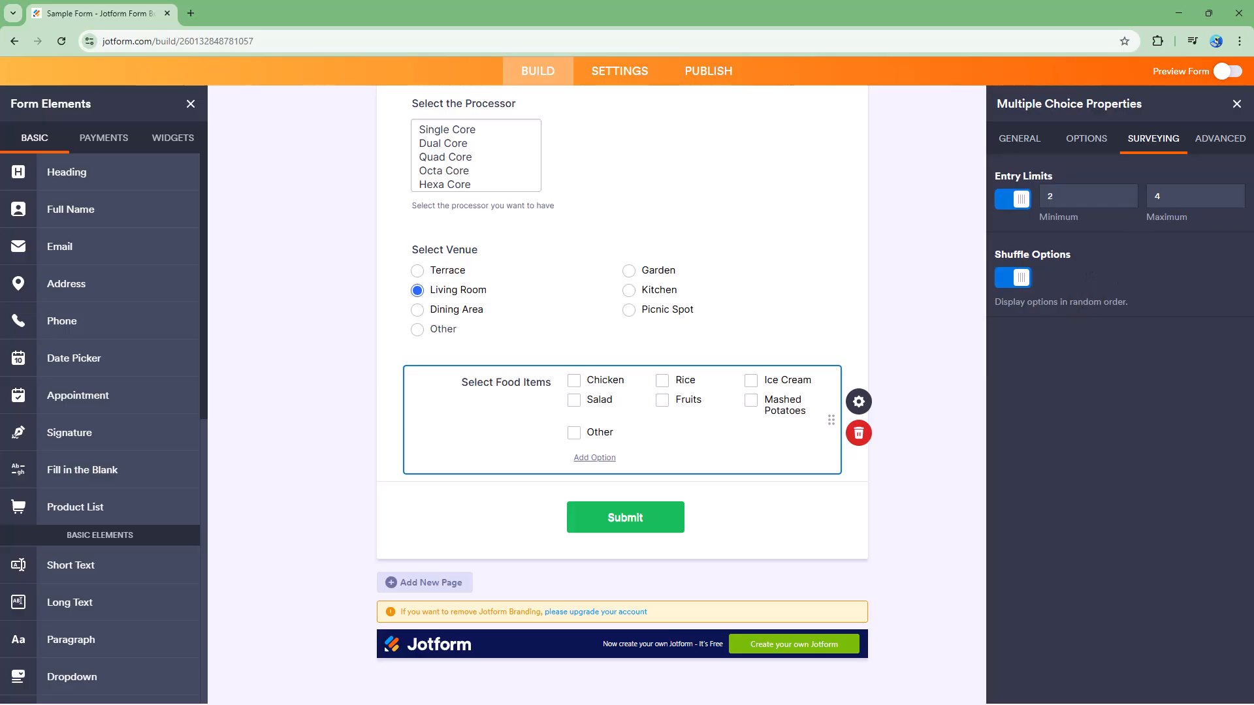
pyautogui.click(1222, 140)
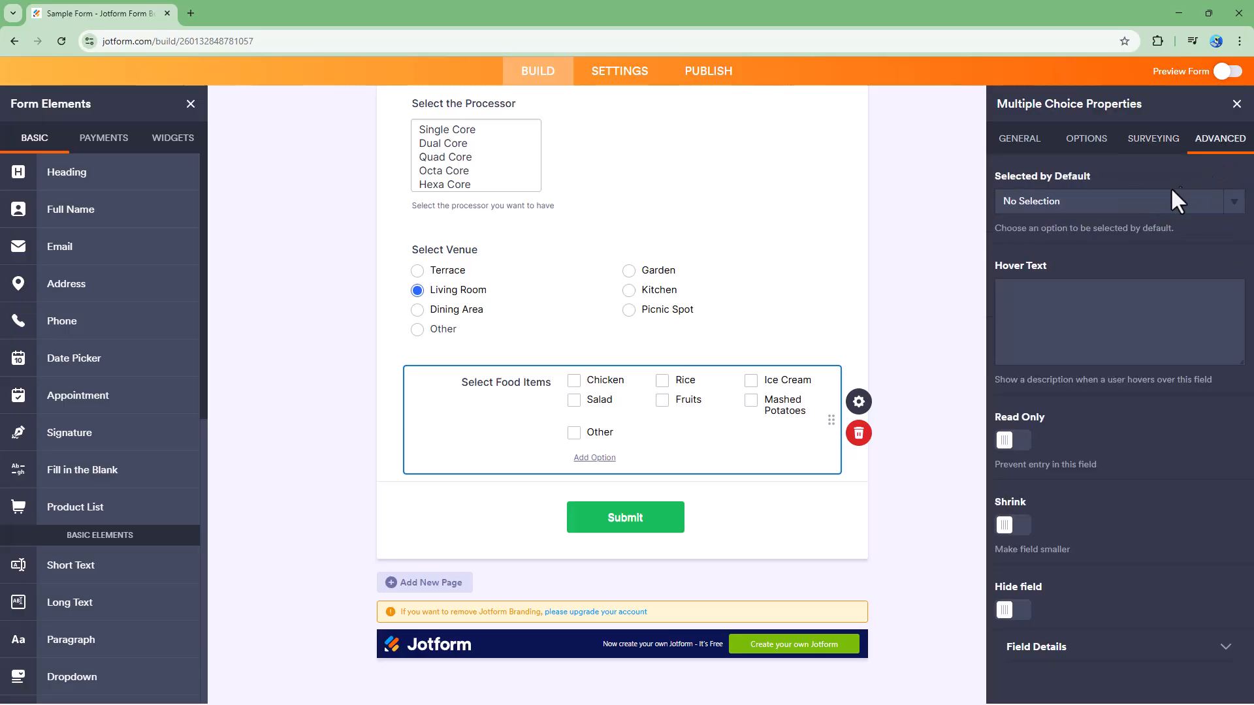
# Preselect Ice Cream and Rice, and set hover text 'Please select the items that you want in your party.'.
pyautogui.click(1111, 204)
pyautogui.click(1004, 258)
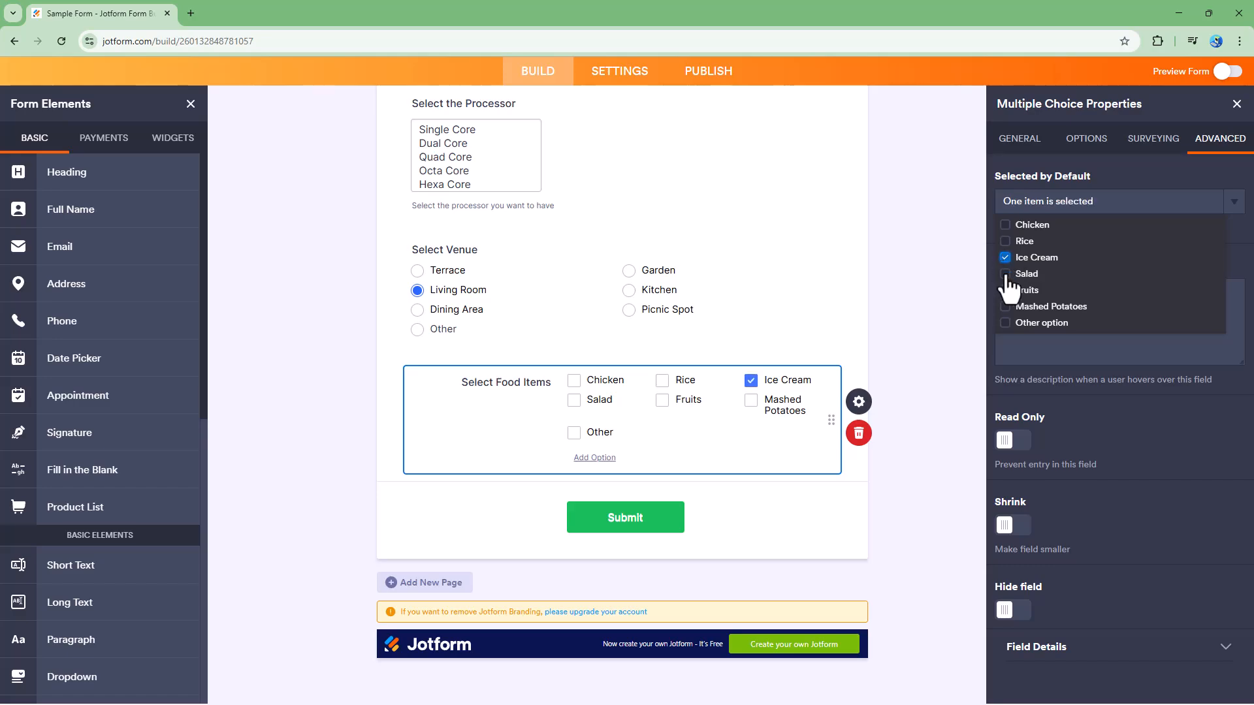
pyautogui.click(1005, 241)
pyautogui.click(1123, 411)
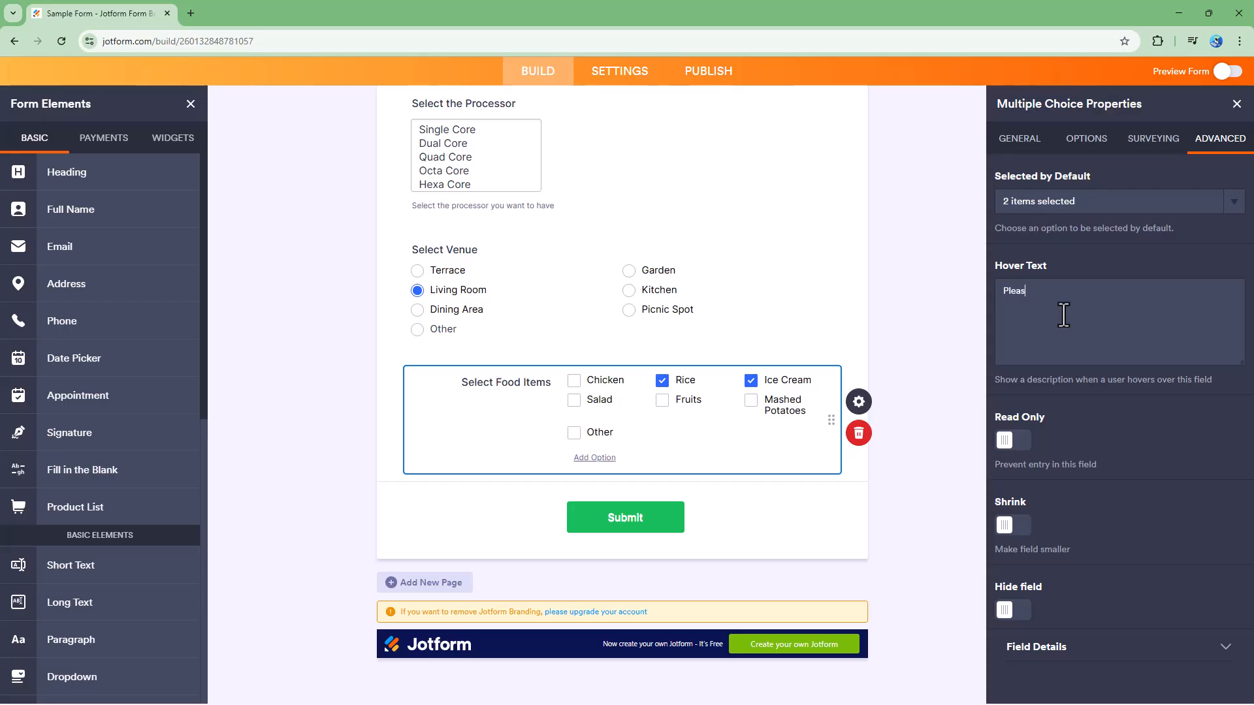
pyautogui.write('ems that you want in your party.')
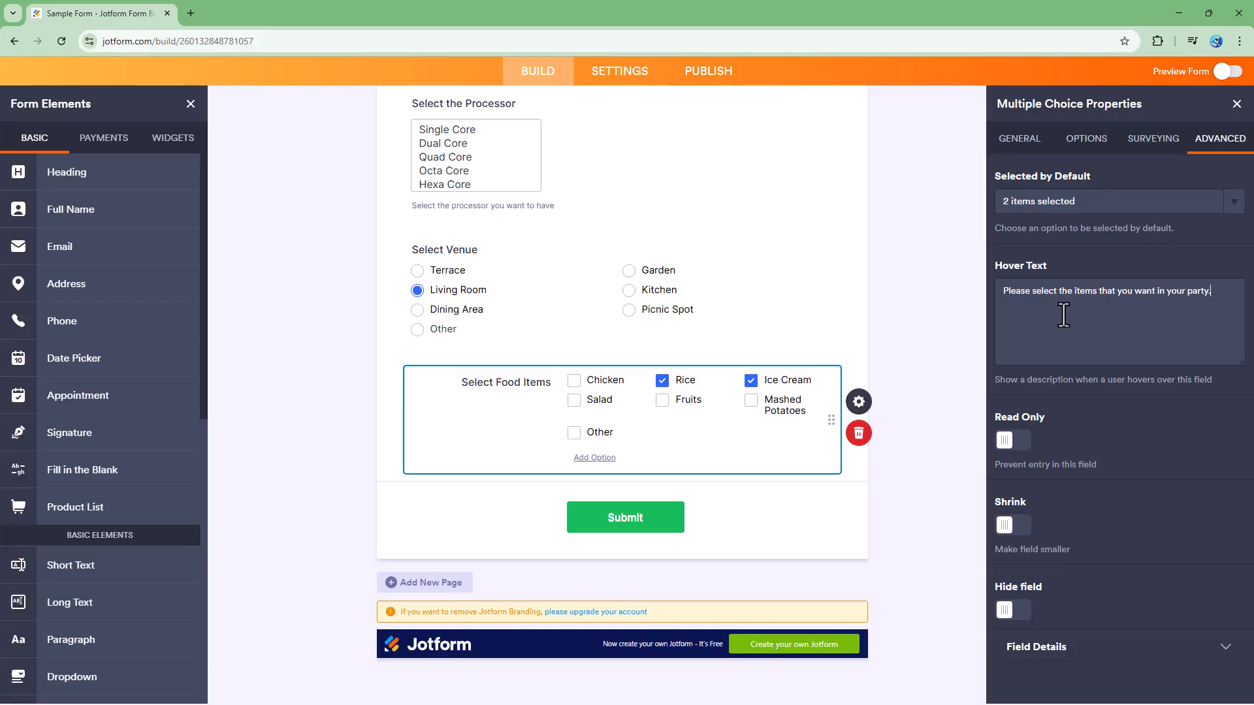
# Leave Read Only off, and turn on Shrink and Move to a new line.
pyautogui.click(1016, 449)
pyautogui.click(1016, 450)
pyautogui.click(1016, 526)
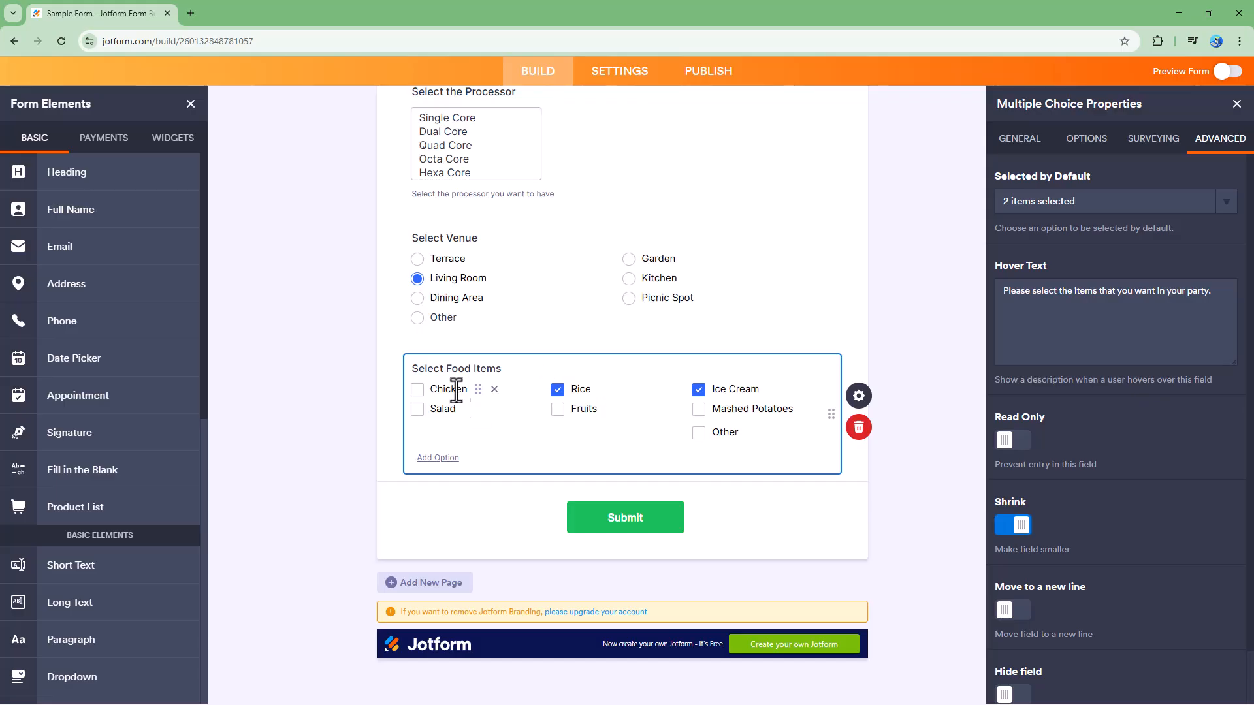
pyautogui.click(1017, 612)
# Reset Spread to Columns so the food options show in 2 columns.
pyautogui.click(1150, 139)
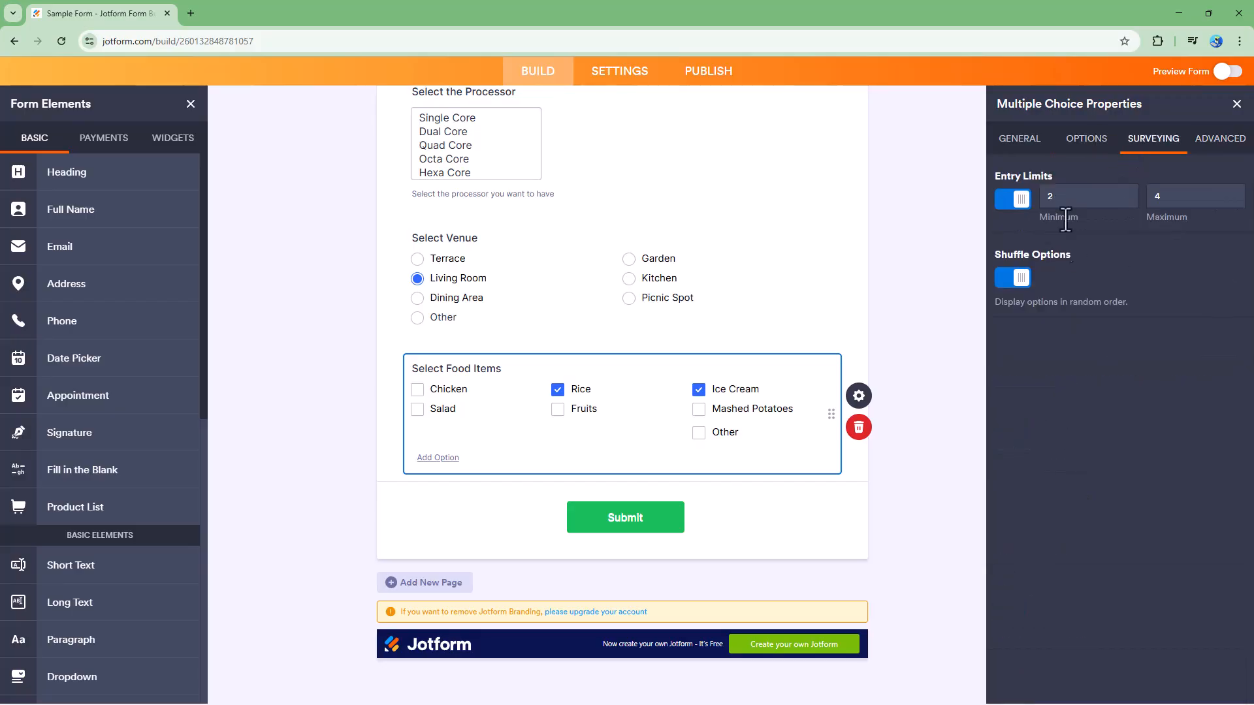
pyautogui.click(1086, 138)
pyautogui.scroll(-5, 1110, 391)
pyautogui.click(1017, 579)
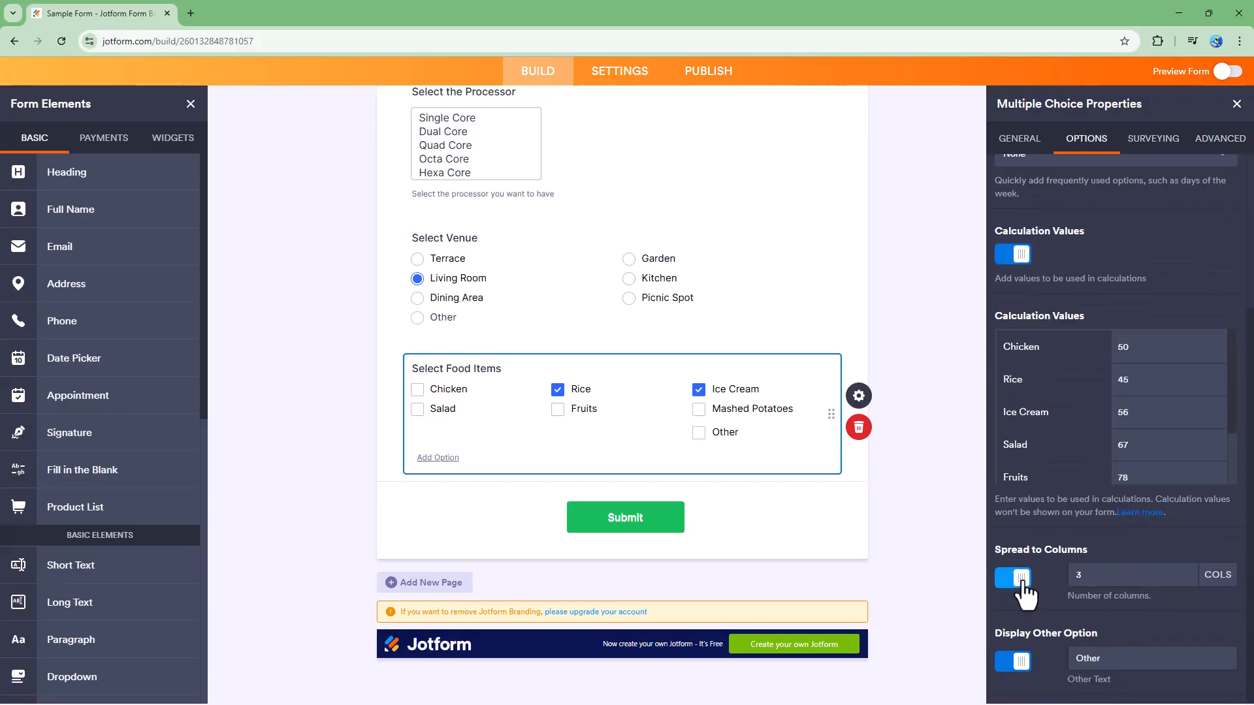
pyautogui.click(1022, 583)
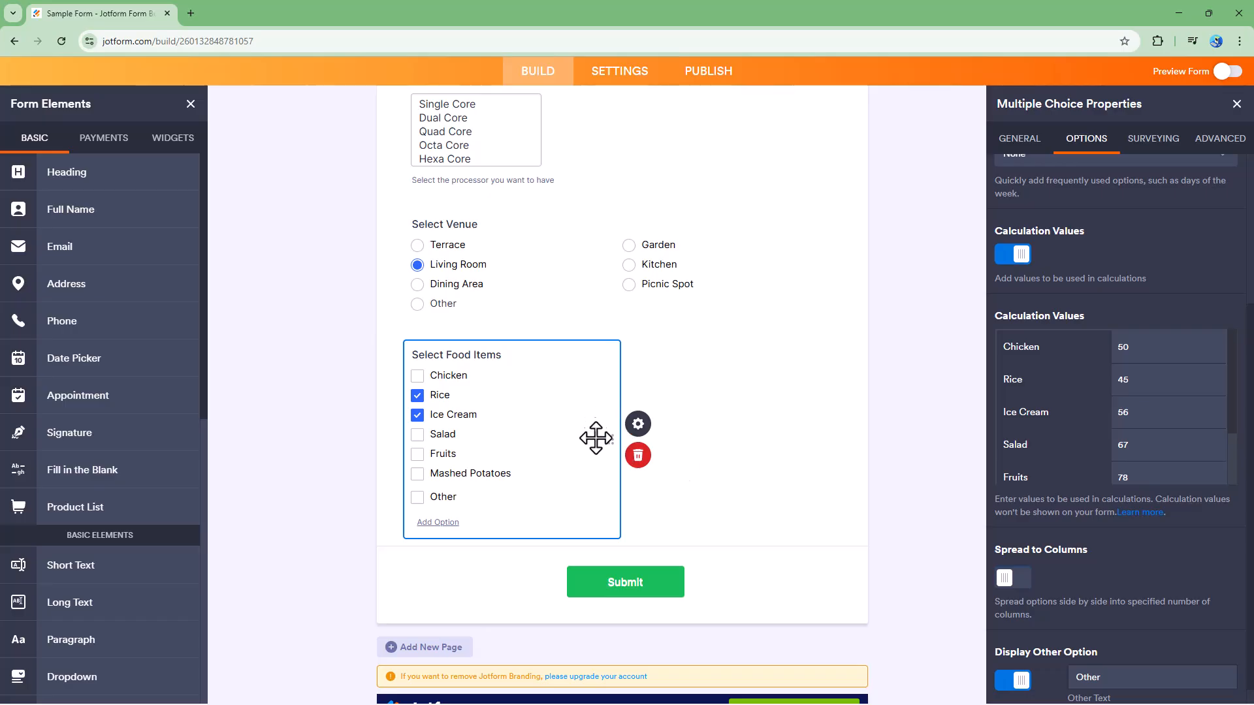
pyautogui.scroll(-1, 1028, 623)
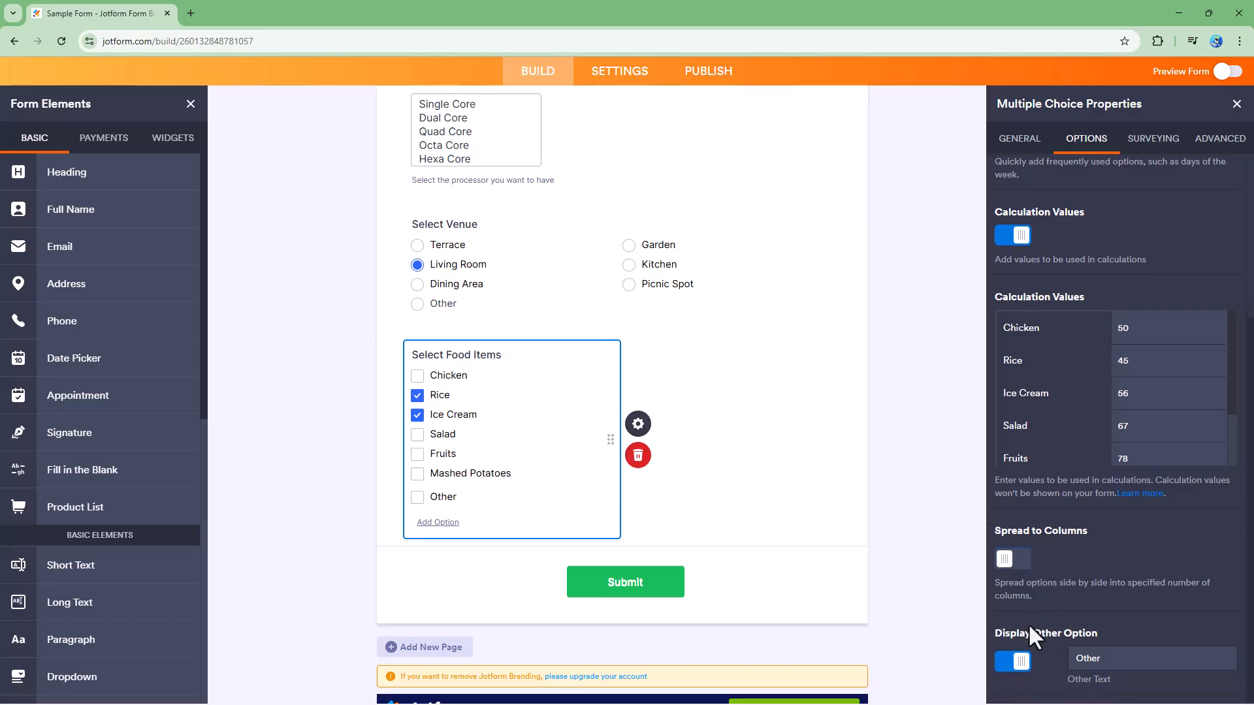
pyautogui.click(1011, 563)
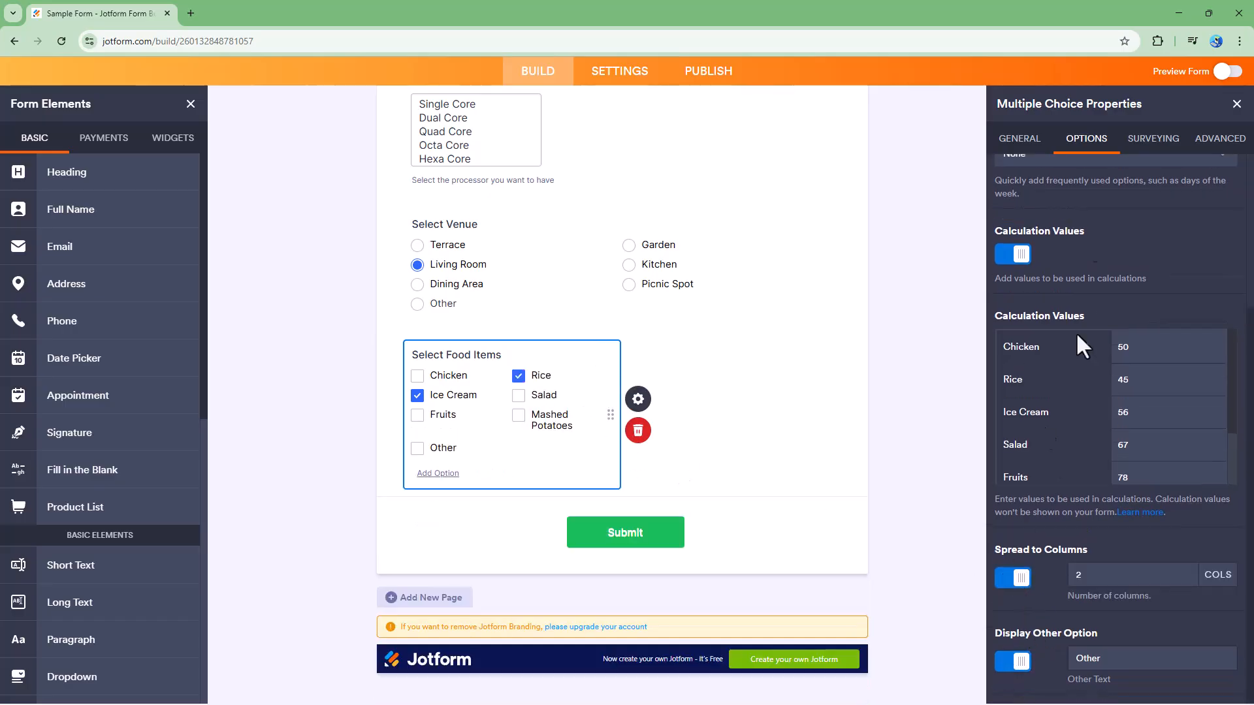
# Turn off Shrink, briefly hide and unhide the field, and expand Field Details to show selectFoods.
pyautogui.click(1218, 138)
pyautogui.click(1017, 472)
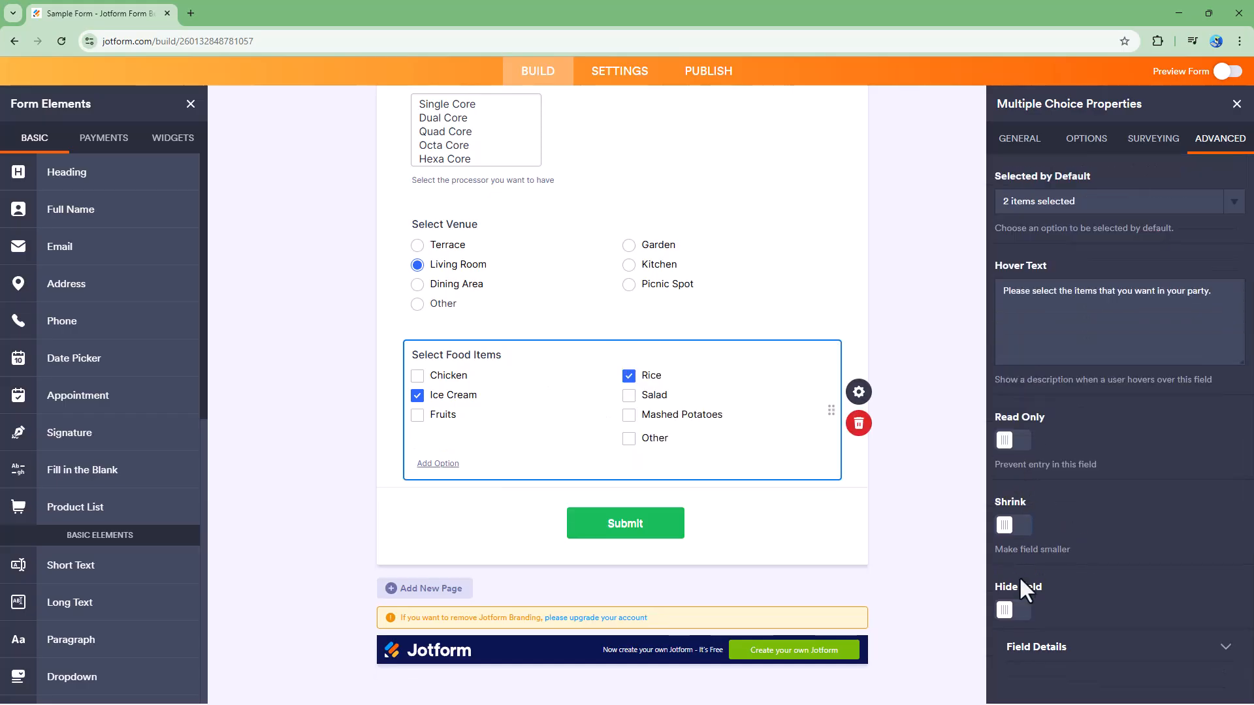
pyautogui.click(1014, 612)
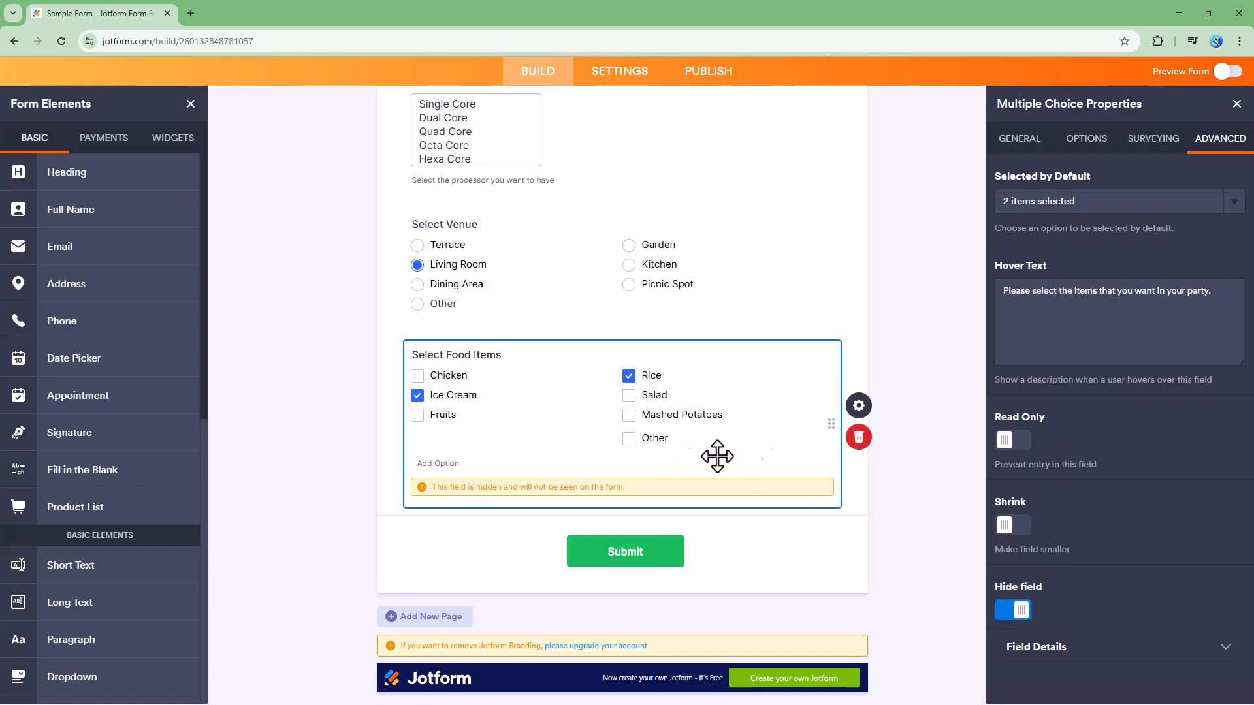
pyautogui.click(1013, 615)
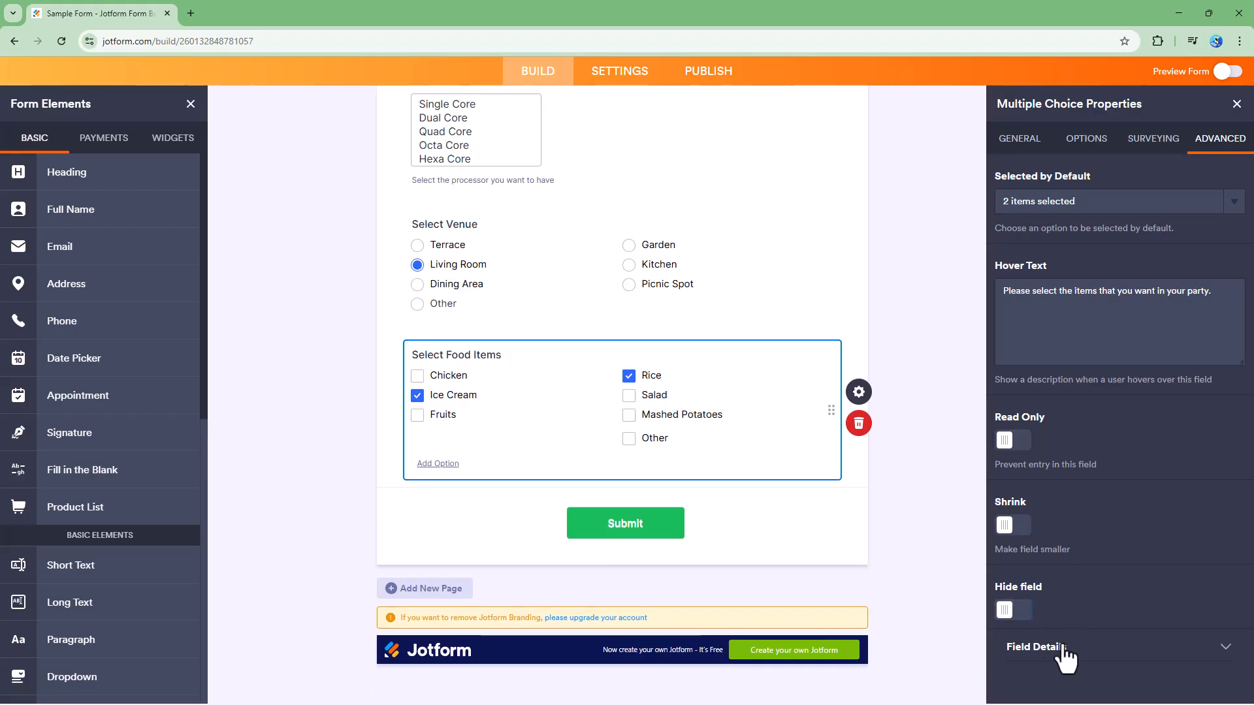
pyautogui.click(1037, 646)
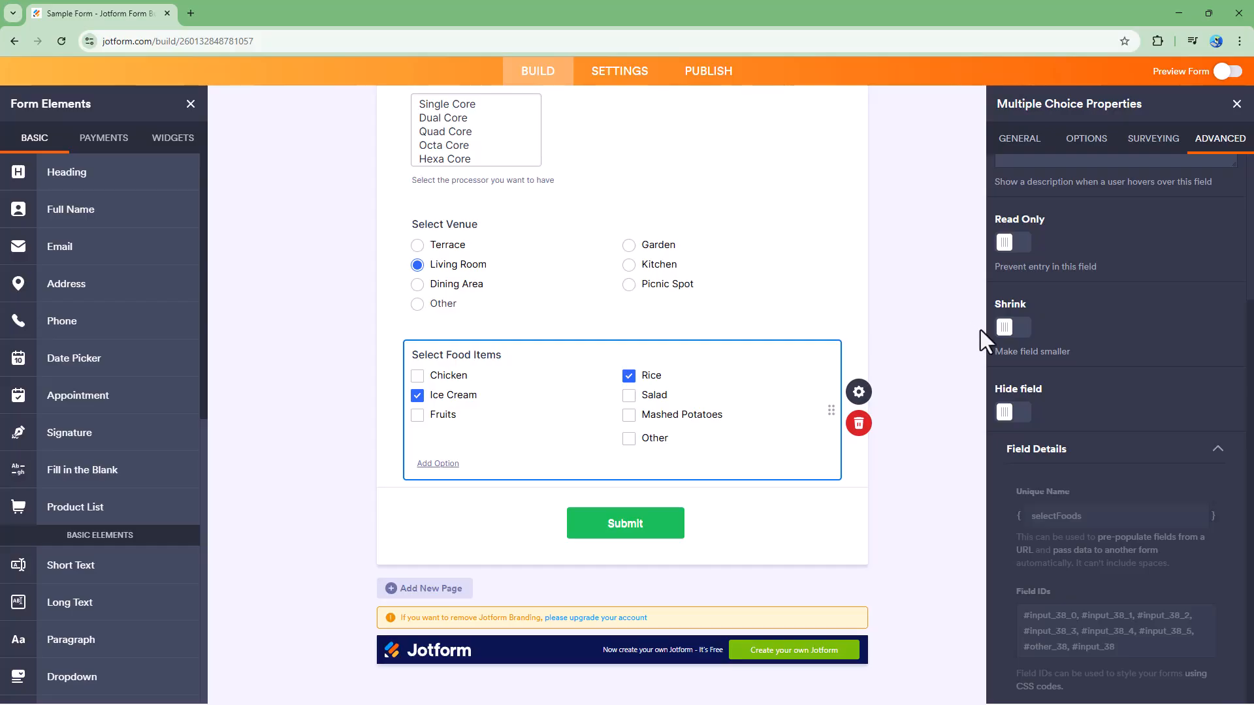
# In preview, tick Mashed Potatoes, Fruits and Salad, submit, then return to the builder.
pyautogui.click(1226, 72)
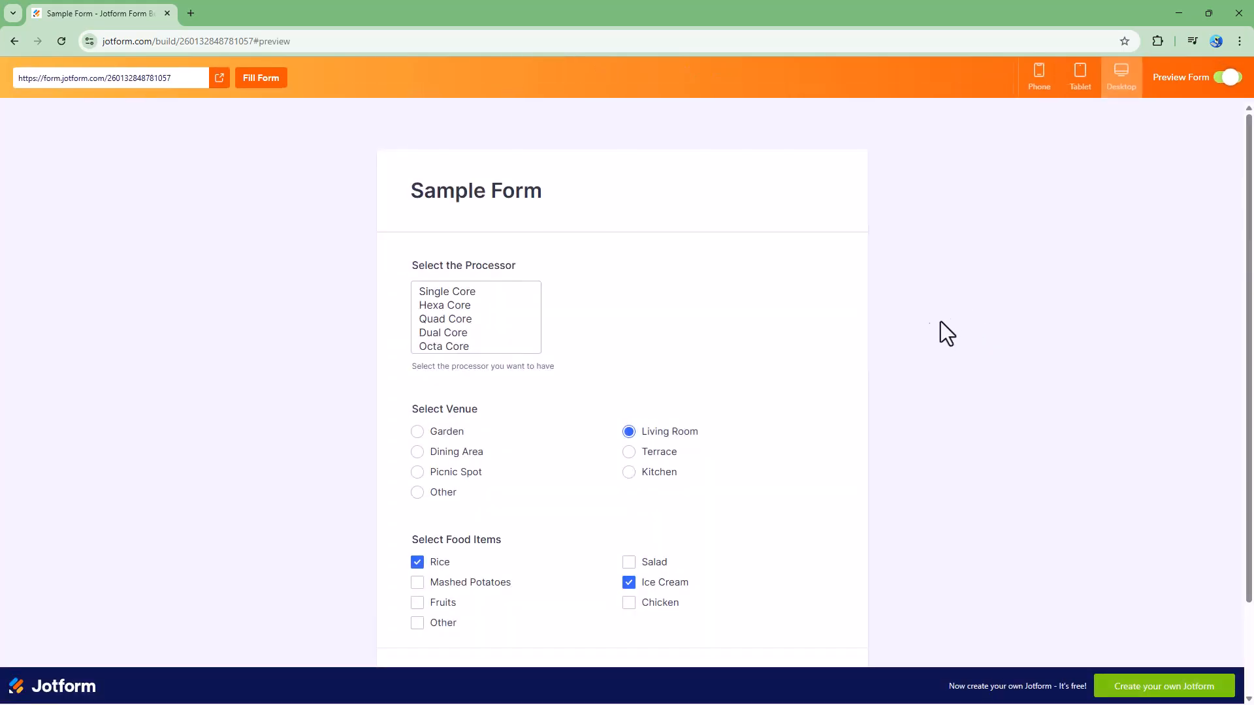
pyautogui.scroll(-2, 568, 457)
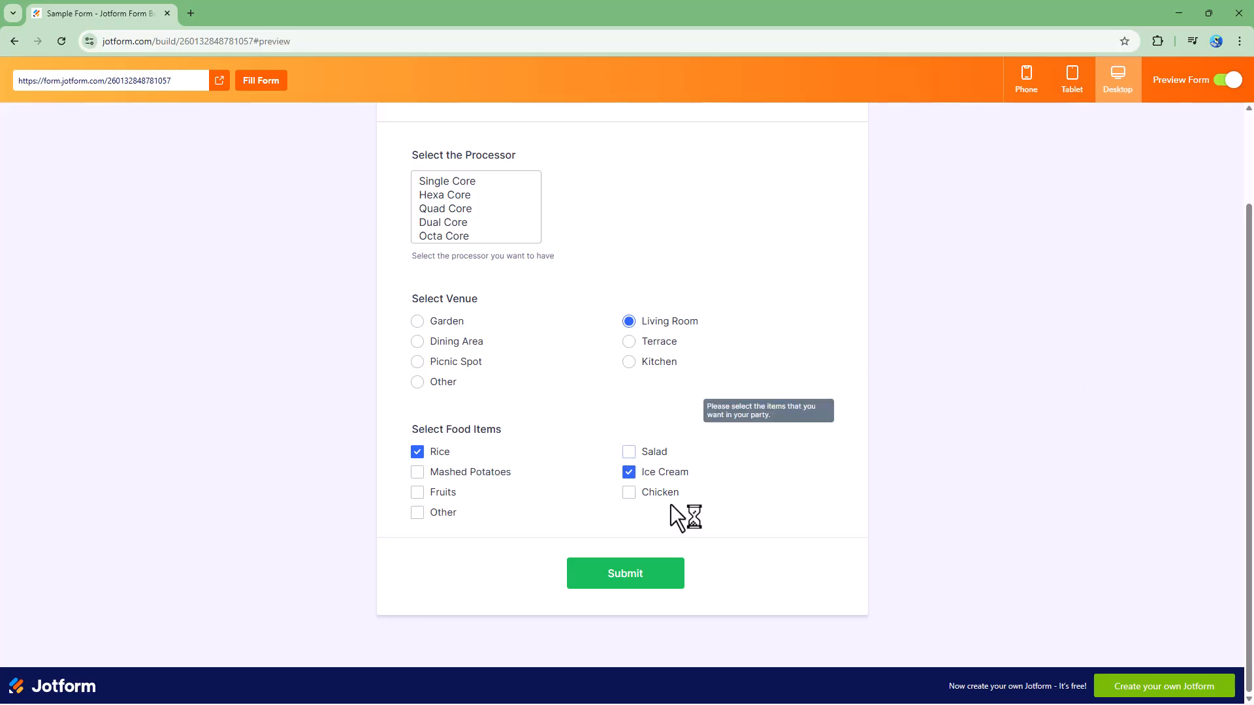
pyautogui.click(418, 471)
pyautogui.click(417, 491)
pyautogui.click(629, 452)
pyautogui.click(642, 579)
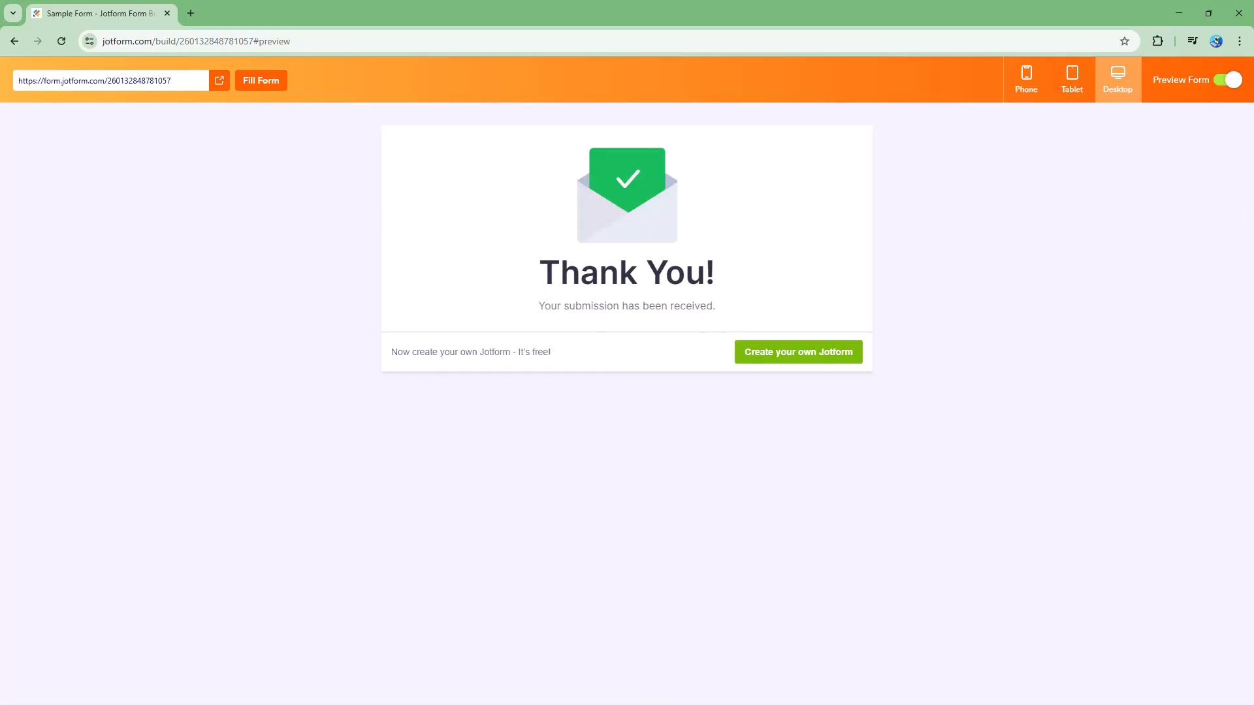
pyautogui.click(1225, 80)
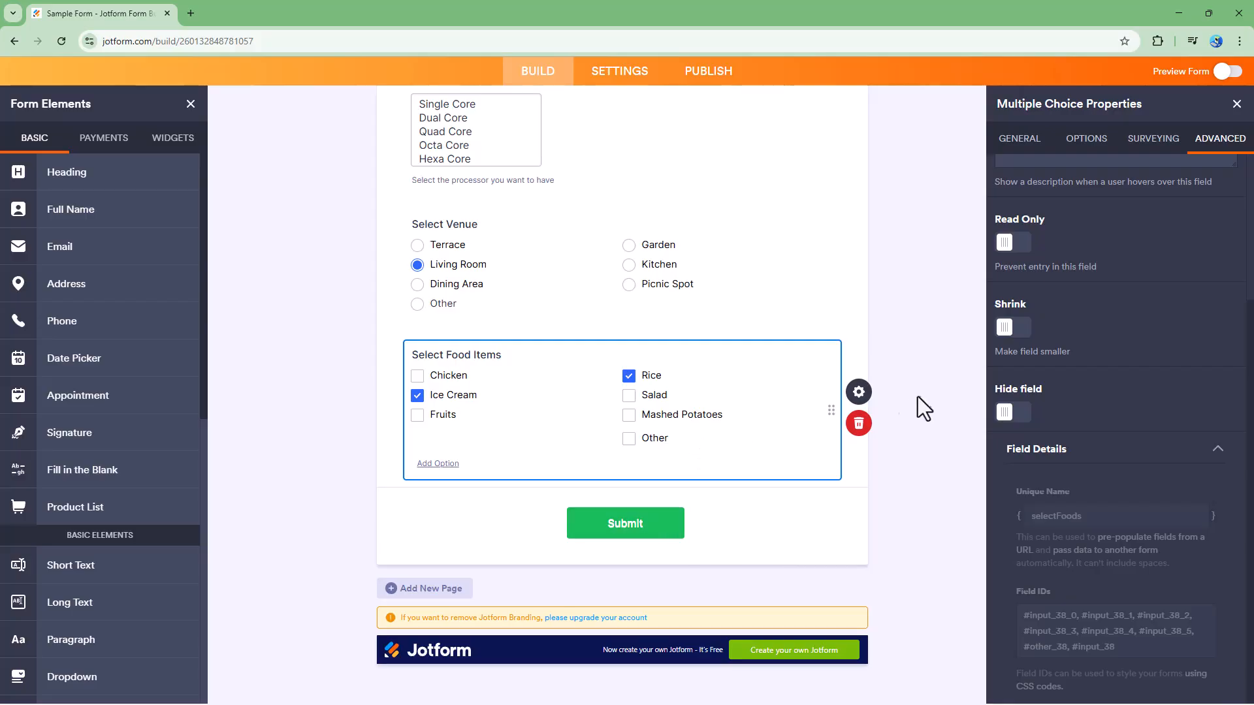
# Re-enable Entry Limits on the food field with Minimum 2 and Maximum 4.
pyautogui.click(1140, 161)
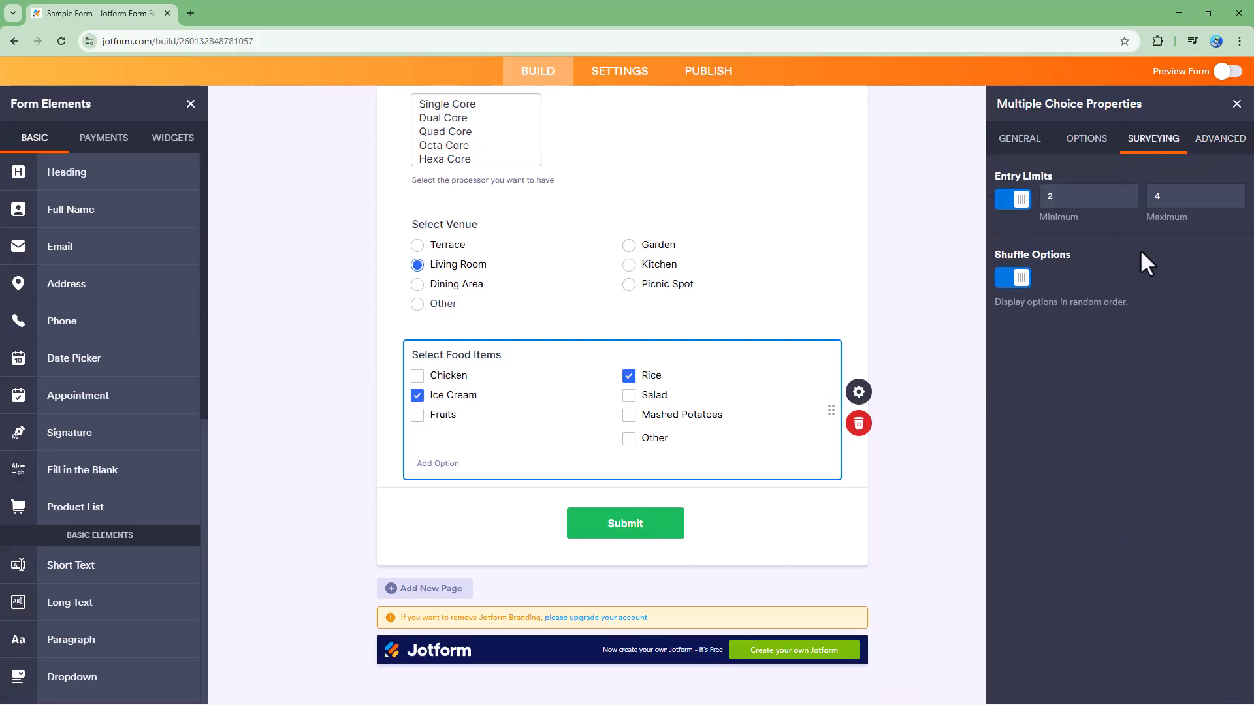
pyautogui.click(1012, 199)
pyautogui.click(1012, 198)
pyautogui.click(1074, 195)
pyautogui.write('2')
pyautogui.click(1175, 197)
pyautogui.write('4')
# In preview, tick Salad, Chicken and Mashed Potatoes to exceed the four-selection maximum.
pyautogui.click(1227, 71)
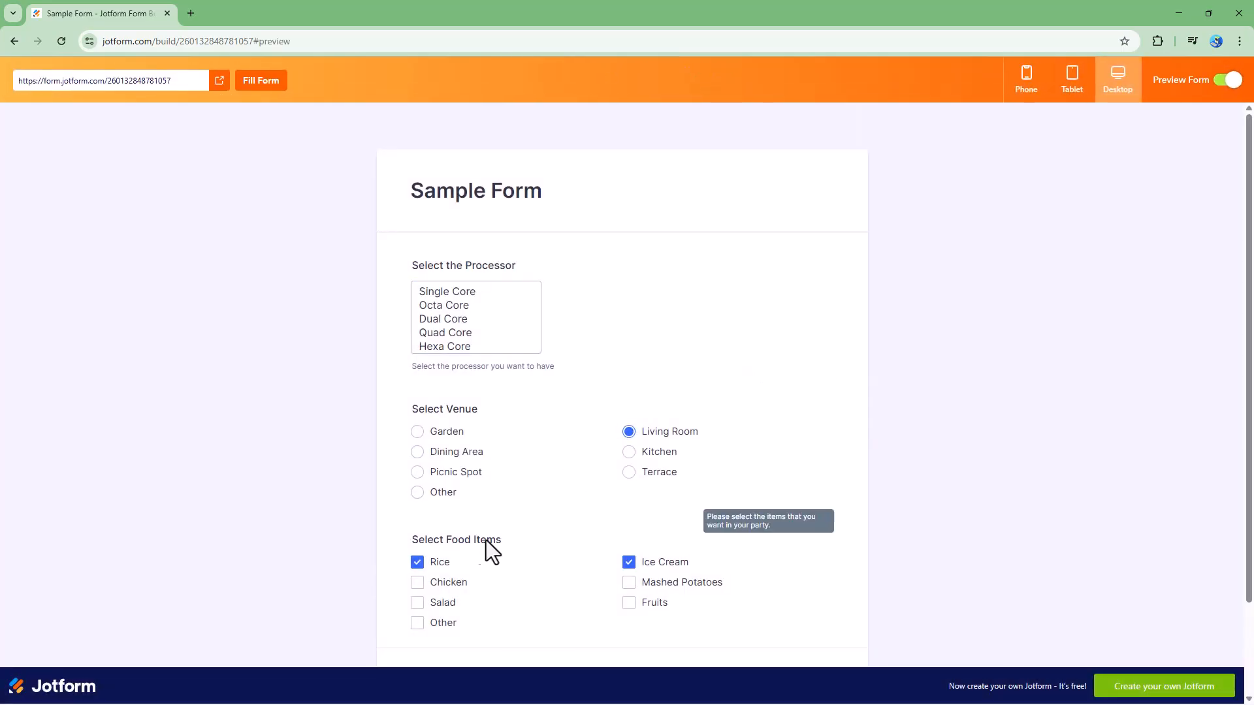
pyautogui.click(417, 603)
pyautogui.click(417, 583)
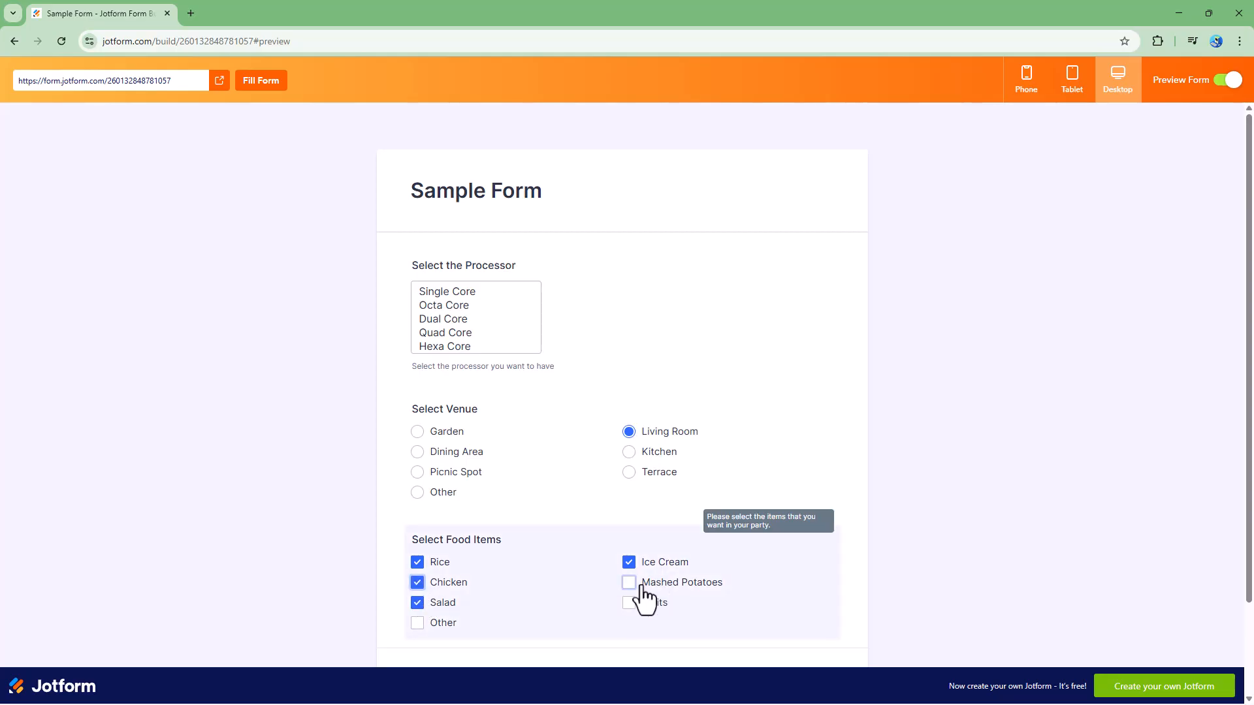
pyautogui.click(628, 582)
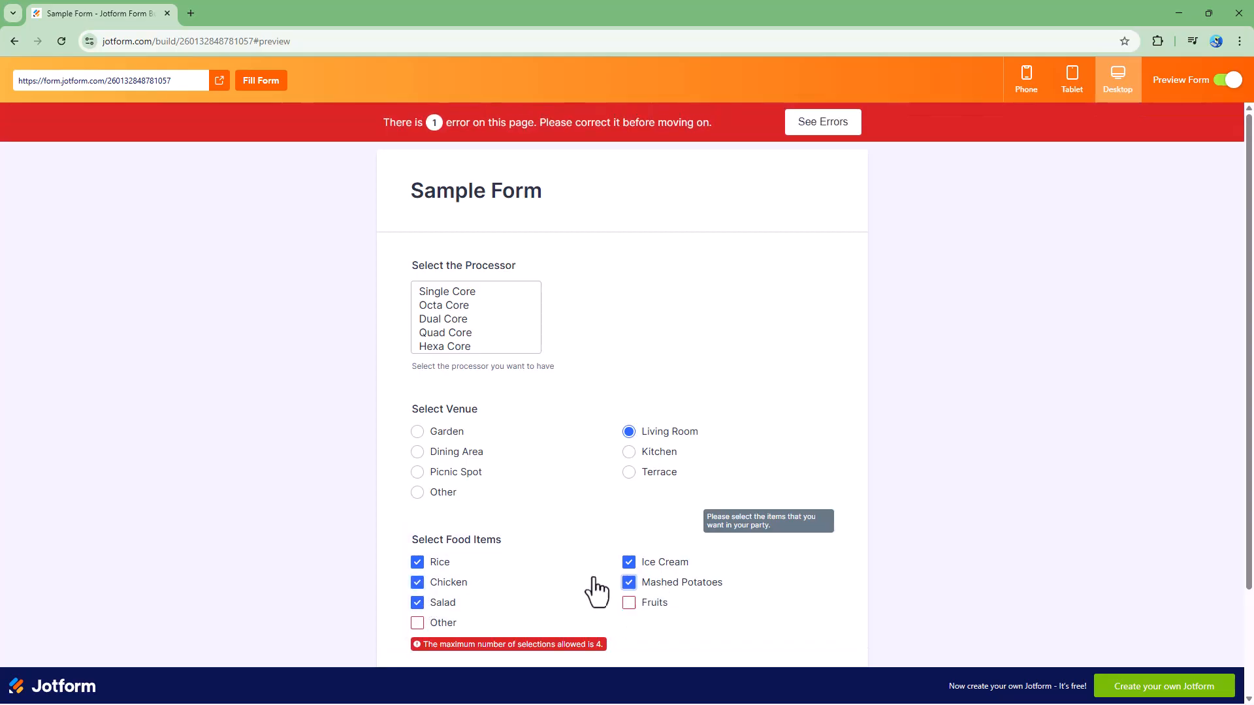
pyautogui.click(419, 605)
pyautogui.click(420, 605)
# Untick Salad, Chicken, Rice and Ice Cream to trigger the minimum error, then re-tick Rice.
pyautogui.scroll(-2, 421, 614)
pyautogui.click(418, 474)
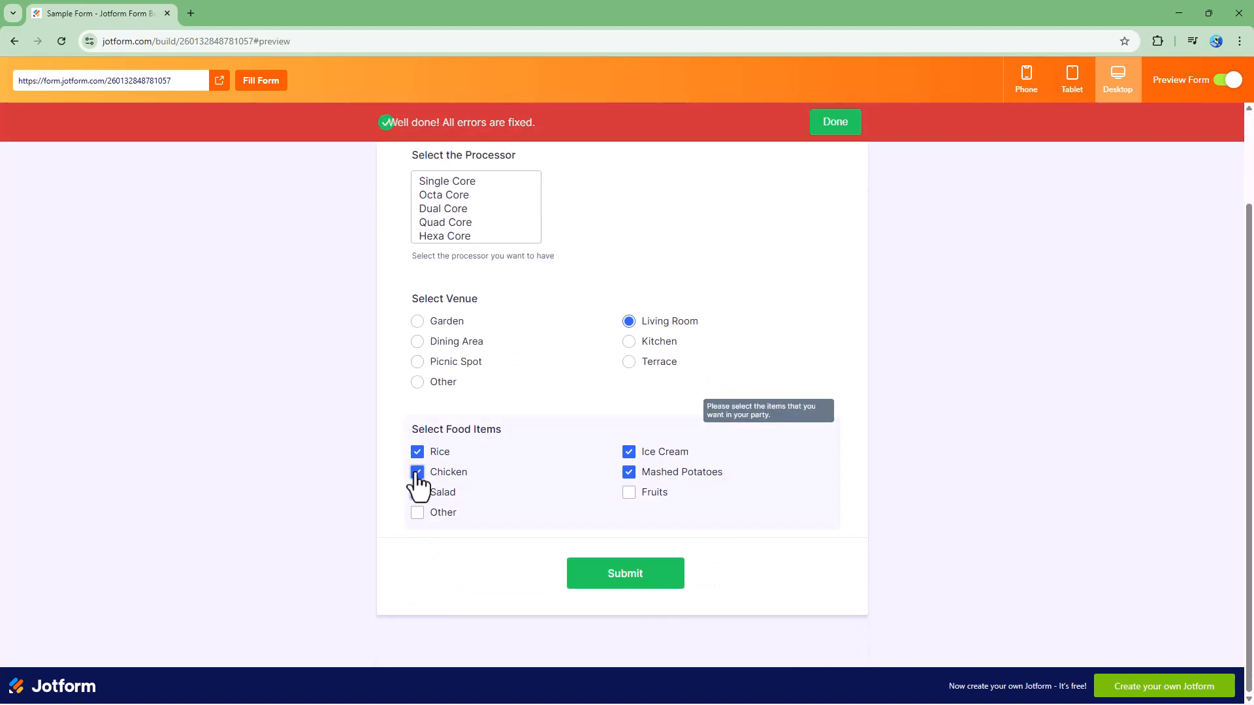
pyautogui.click(417, 493)
pyautogui.click(417, 494)
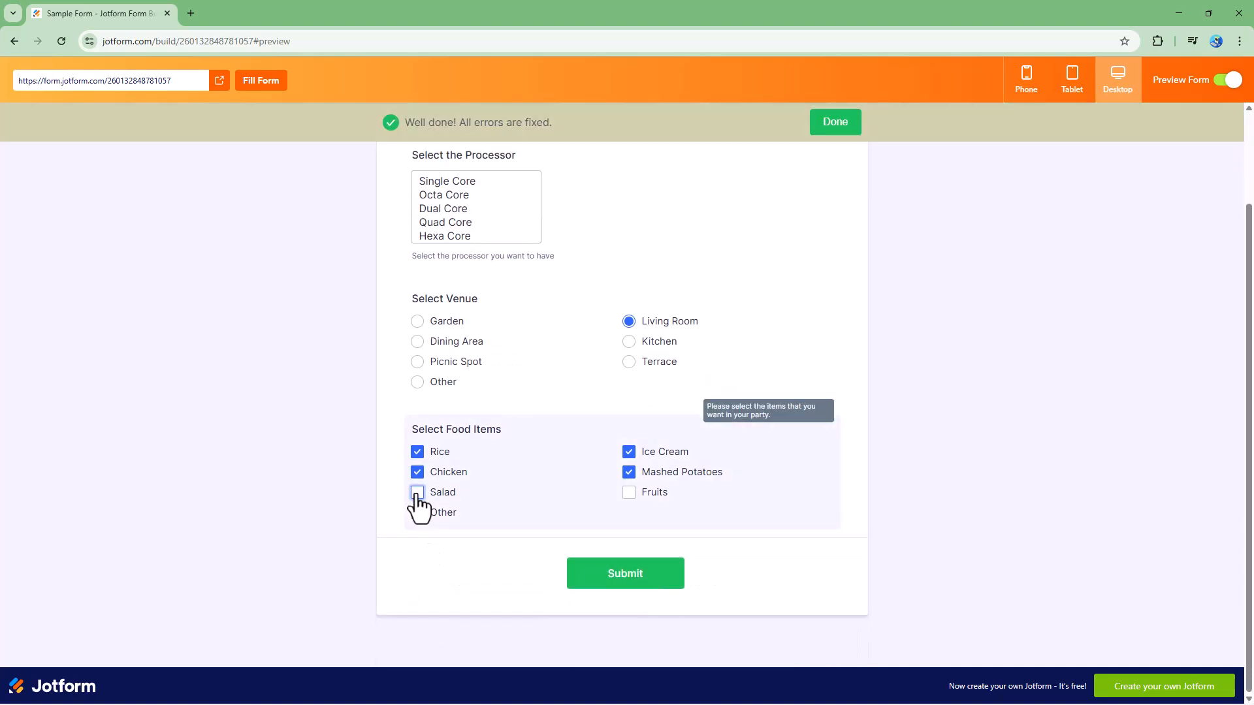
pyautogui.click(417, 472)
pyautogui.click(417, 452)
pyautogui.click(647, 456)
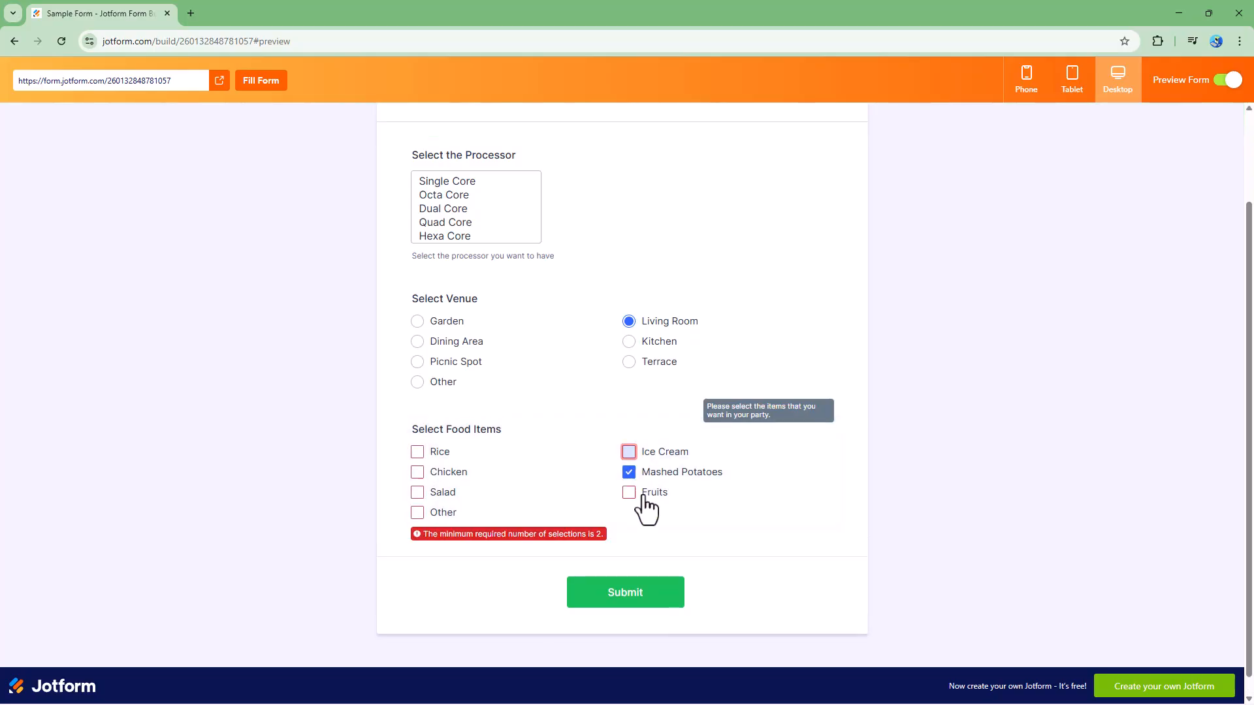
pyautogui.click(418, 452)
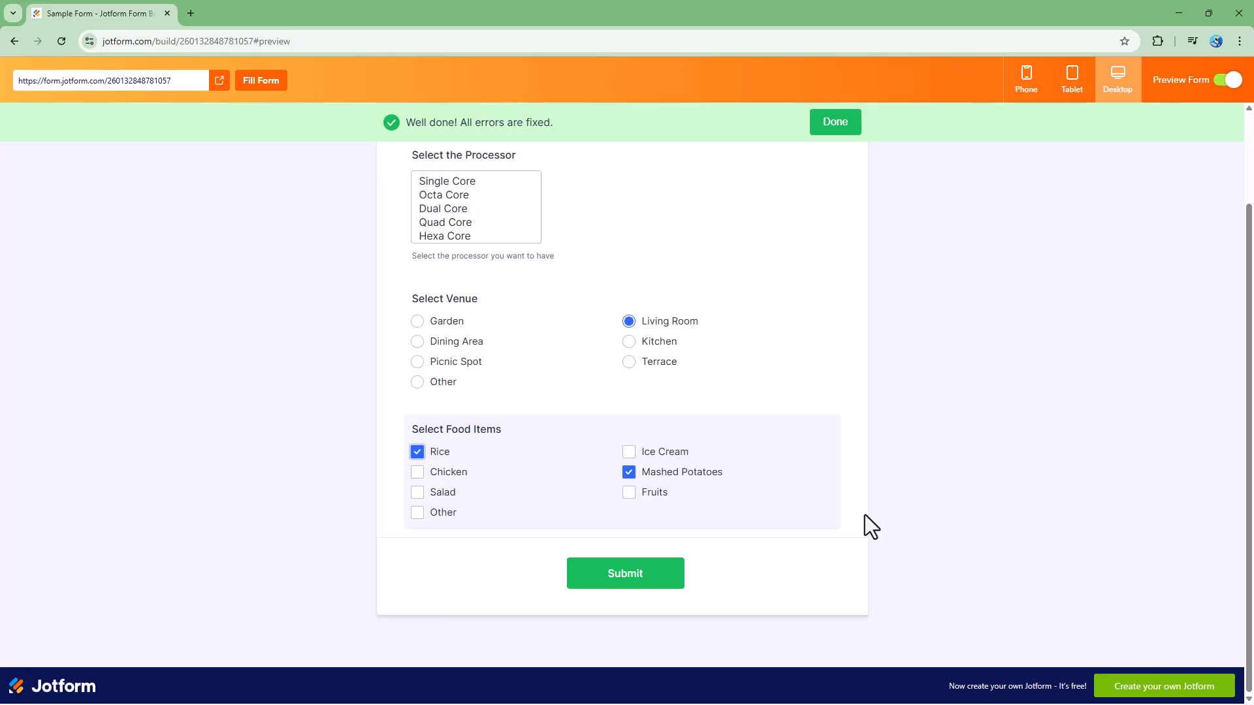